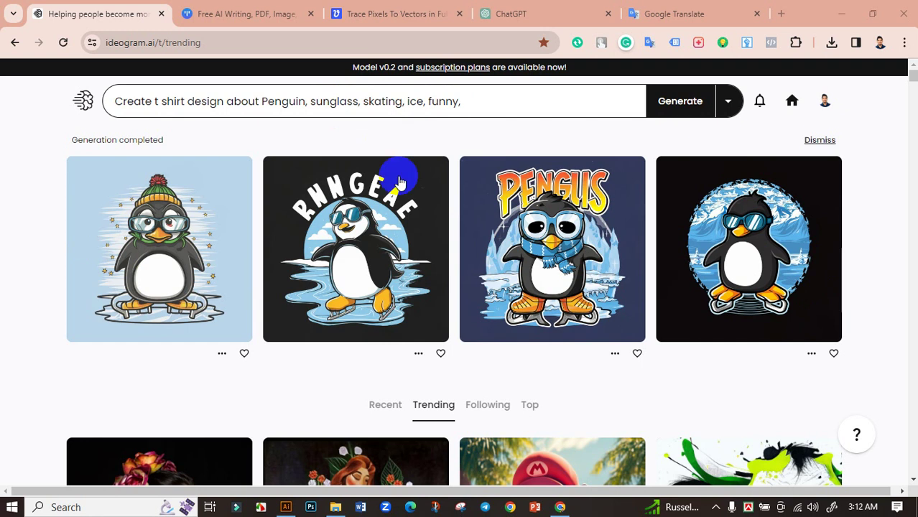
# Open the second generated image, the skating penguin wearing sunglasses
pyautogui.click(420, 295)
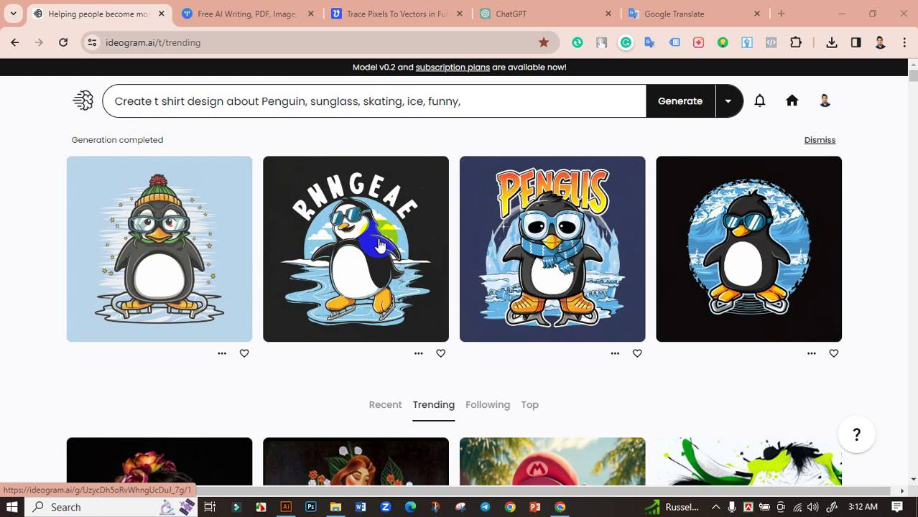
# Save the large skating penguin image as a 101 KB JPG in Downloads and reveal it
pyautogui.click(380, 245)
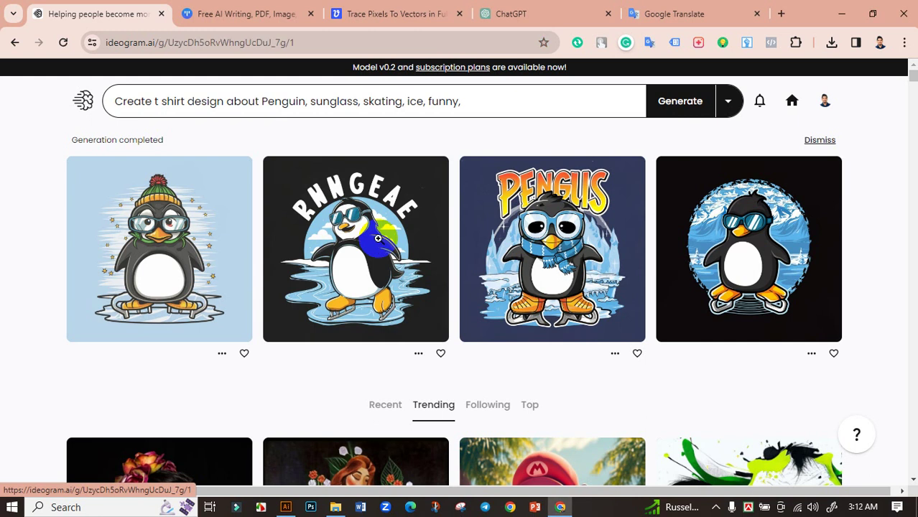
pyautogui.scroll(-2, 303, 255)
pyautogui.rightClick(304, 256)
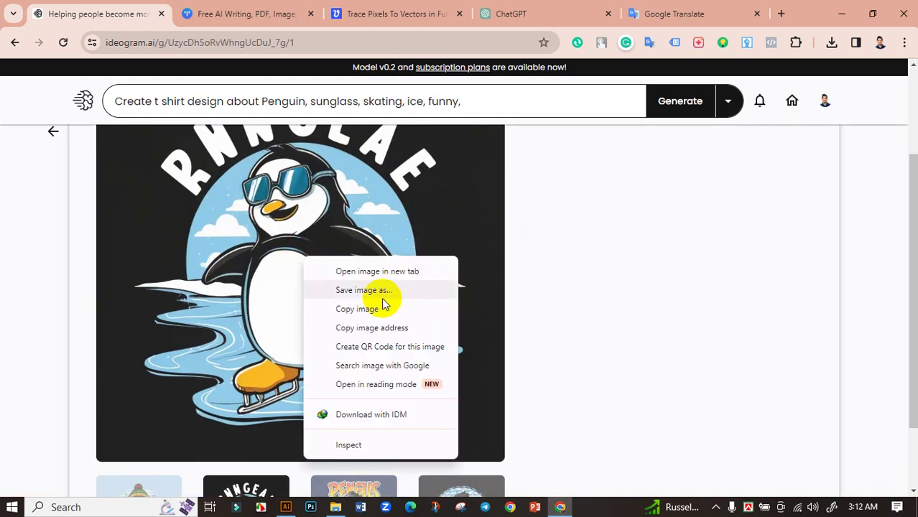
pyautogui.click(383, 291)
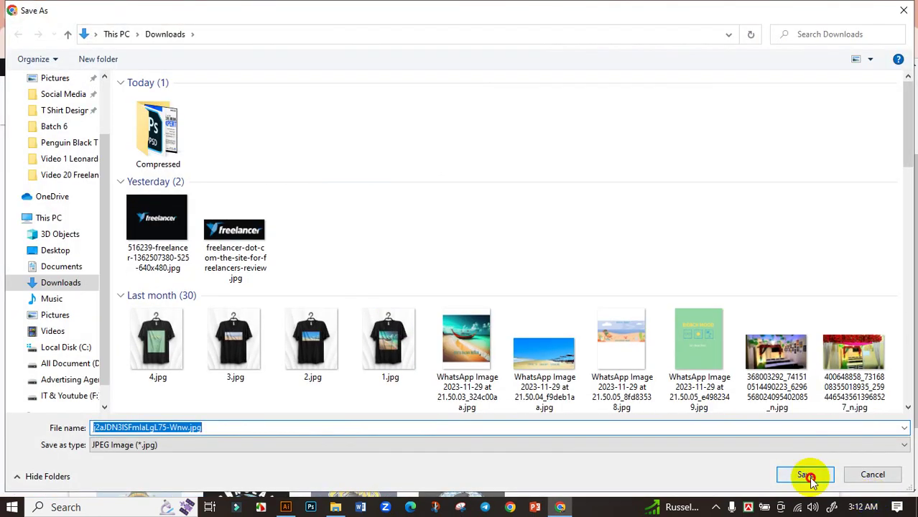
pyautogui.click(806, 474)
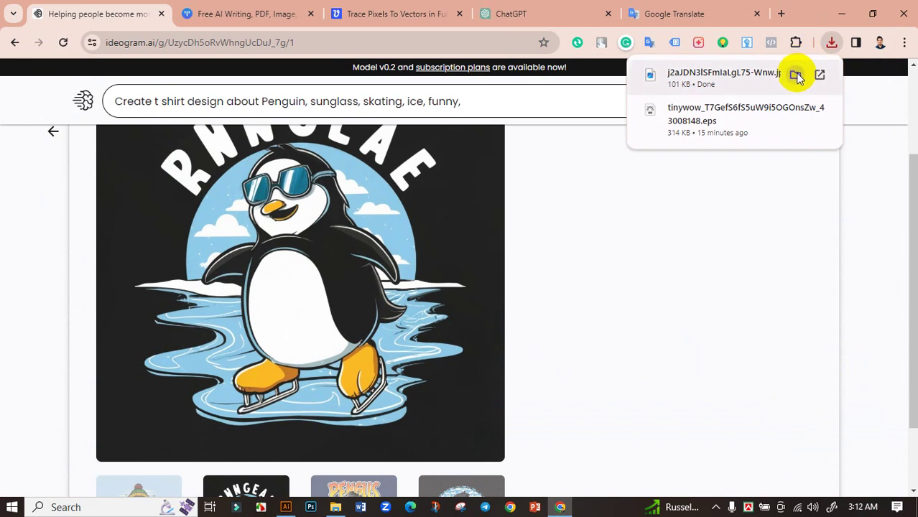
pyautogui.click(795, 74)
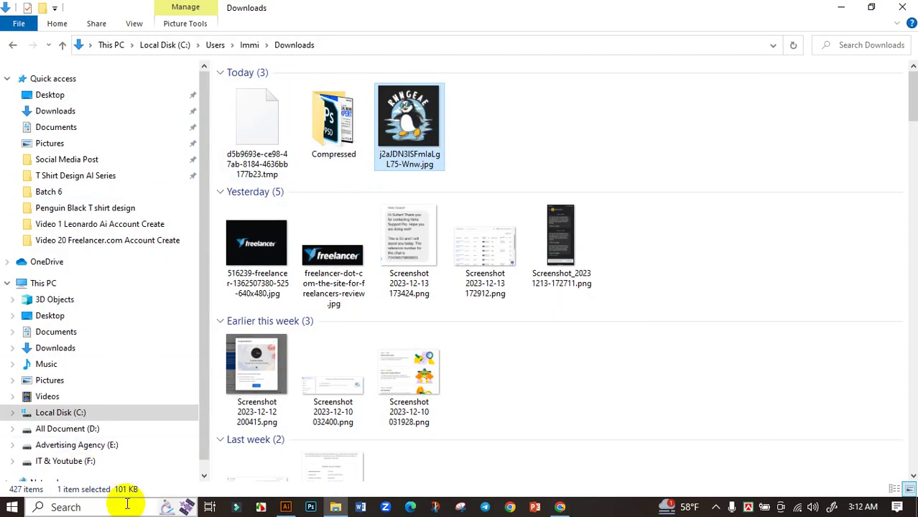
# Refresh Downloads, preview the penguin JPG in Photos, then go back to the TinyWow tab
pyautogui.rightClick(492, 120)
pyautogui.click(526, 176)
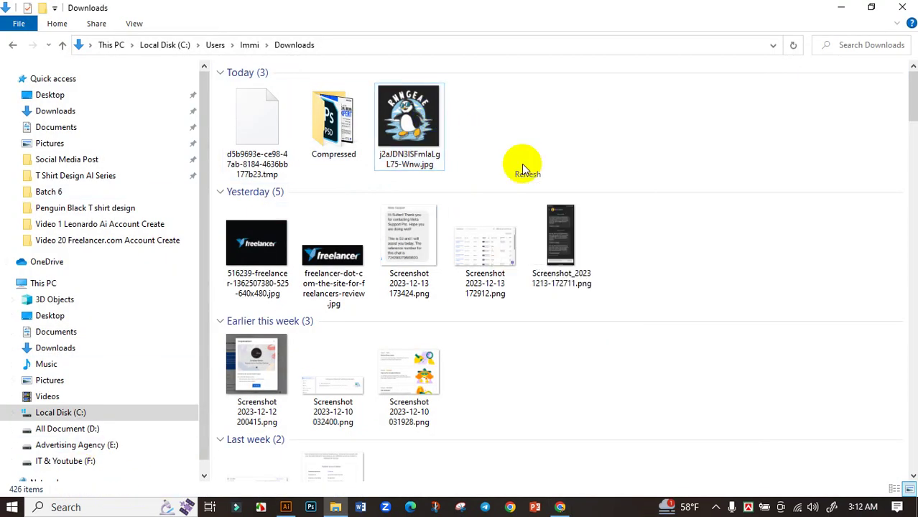
pyautogui.click(246, 127)
pyautogui.doubleClick(247, 127)
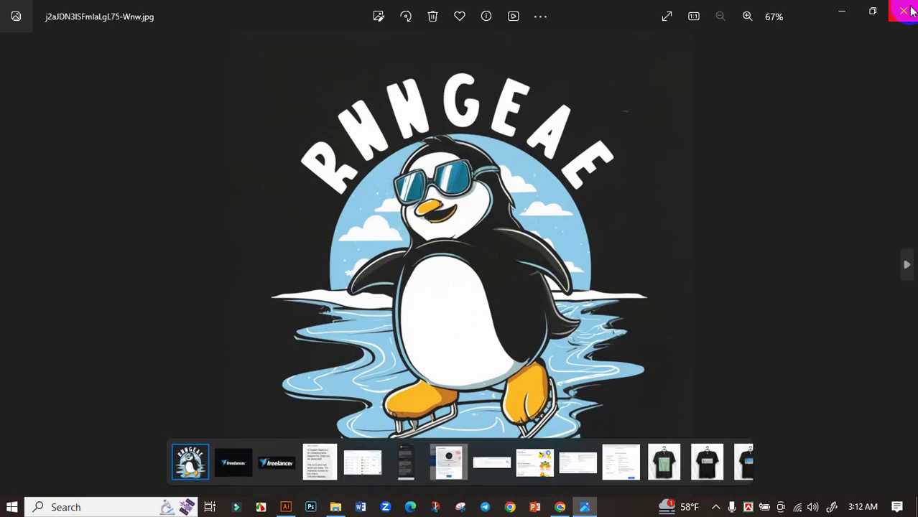
pyautogui.click(904, 11)
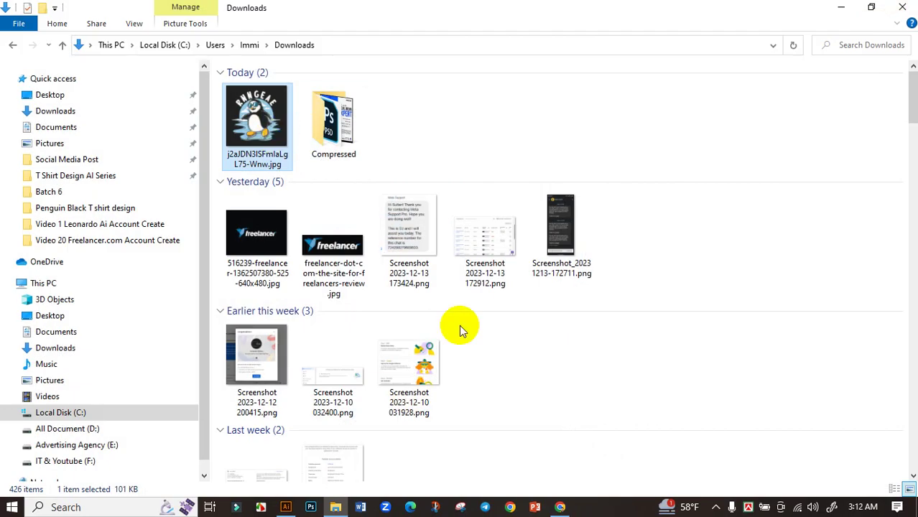
pyautogui.click(559, 507)
# Open TinyWow's Upscale Image tool and upload the penguin JPG
pyautogui.click(212, 13)
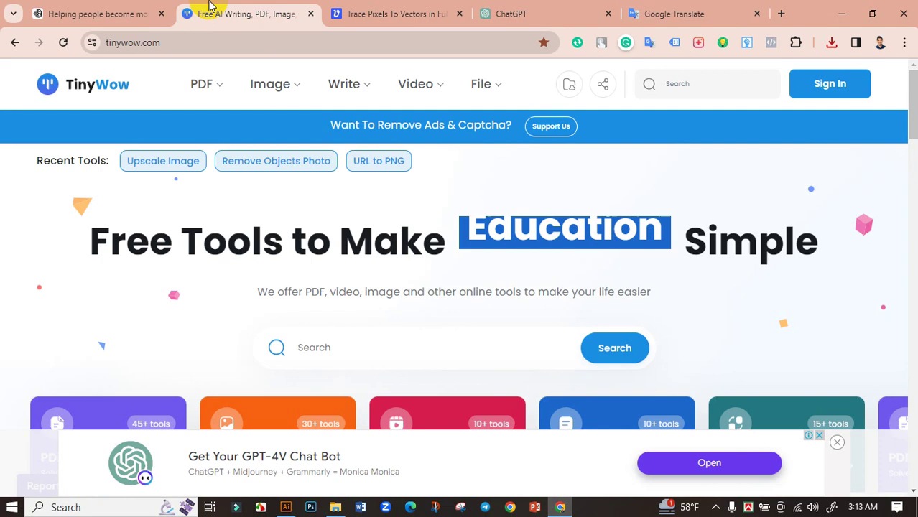
pyautogui.scroll(-1, 118, 243)
pyautogui.scroll(-2, 298, 199)
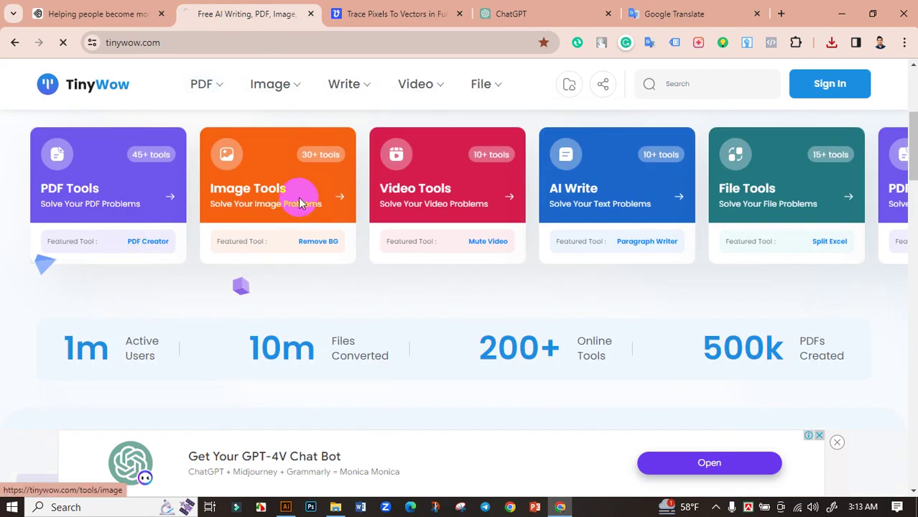
pyautogui.click(300, 204)
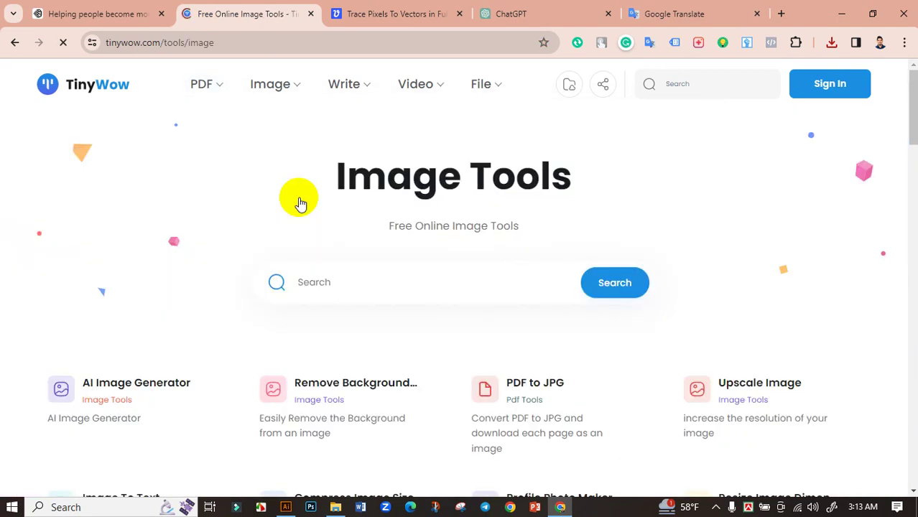
pyautogui.scroll(-2, 726, 229)
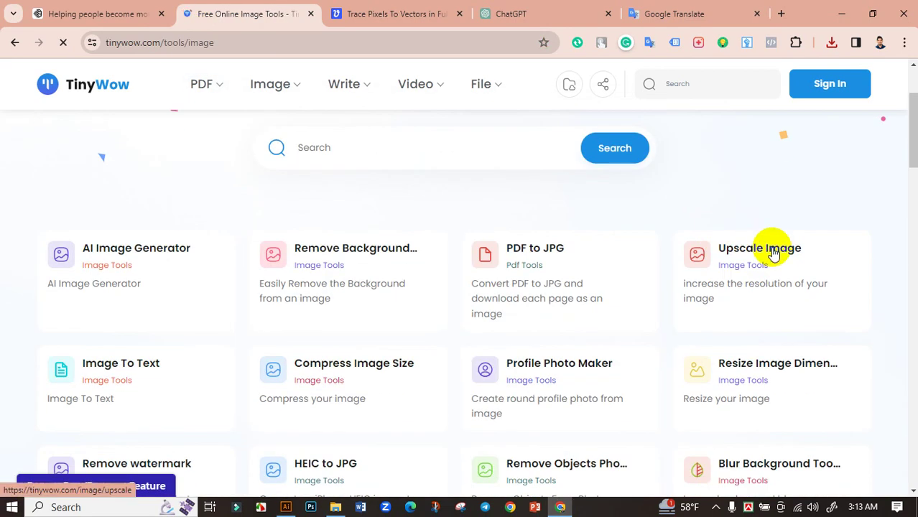
pyautogui.click(772, 249)
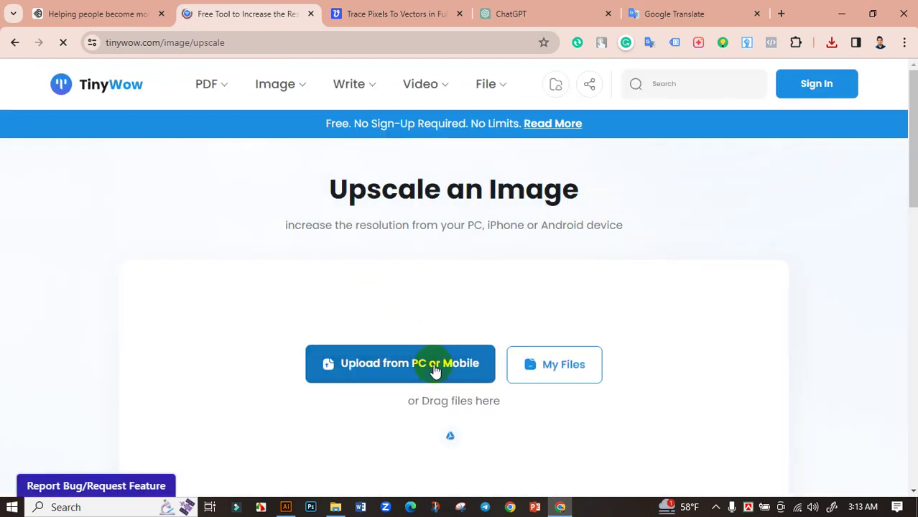
pyautogui.click(433, 365)
pyautogui.click(155, 129)
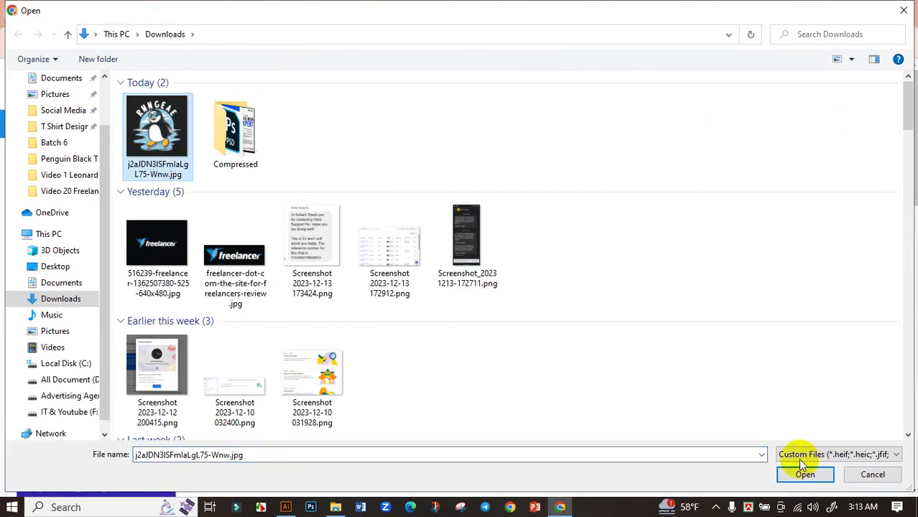
pyautogui.click(805, 474)
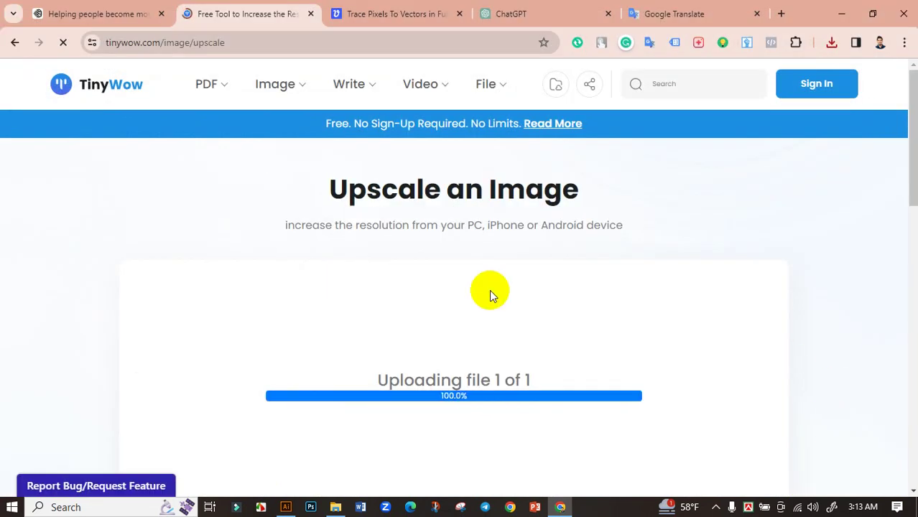
# Upscale the penguin image by 4x
pyautogui.scroll(-3, 457, 374)
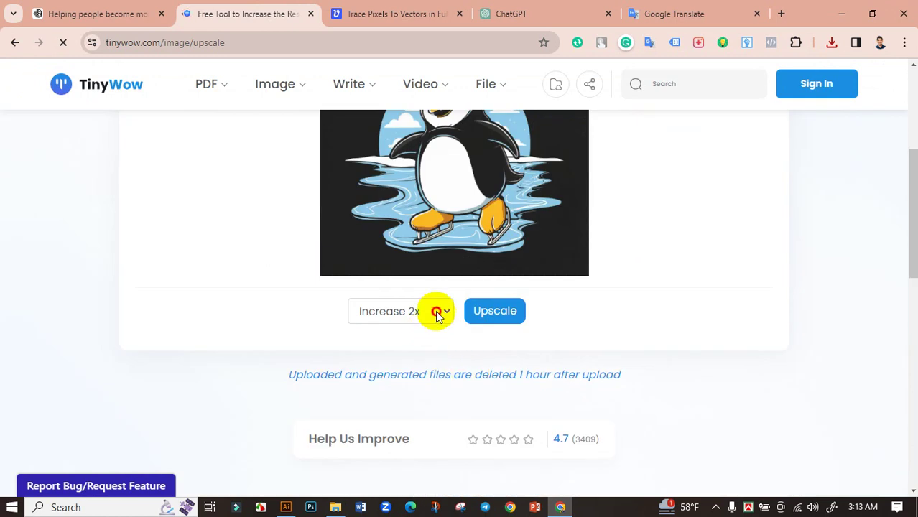
pyautogui.click(434, 311)
pyautogui.click(414, 349)
pyautogui.click(495, 311)
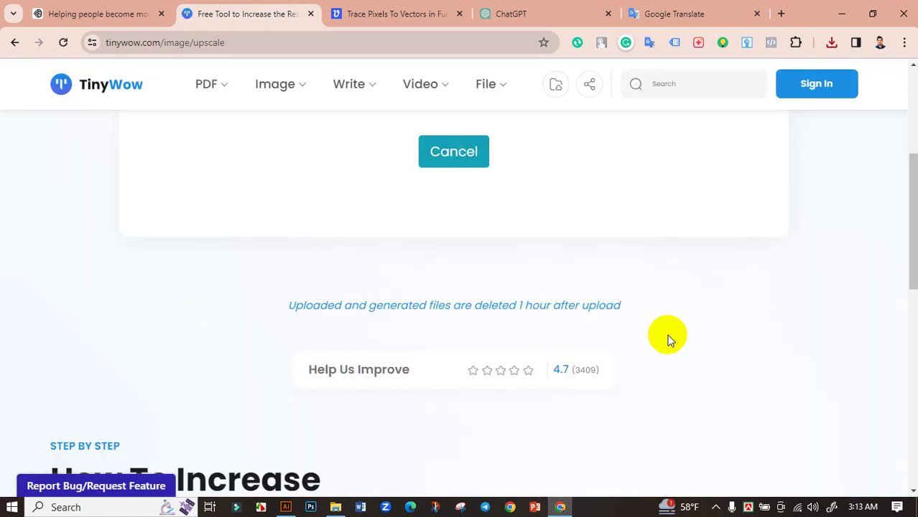
pyautogui.scroll(2, 611, 329)
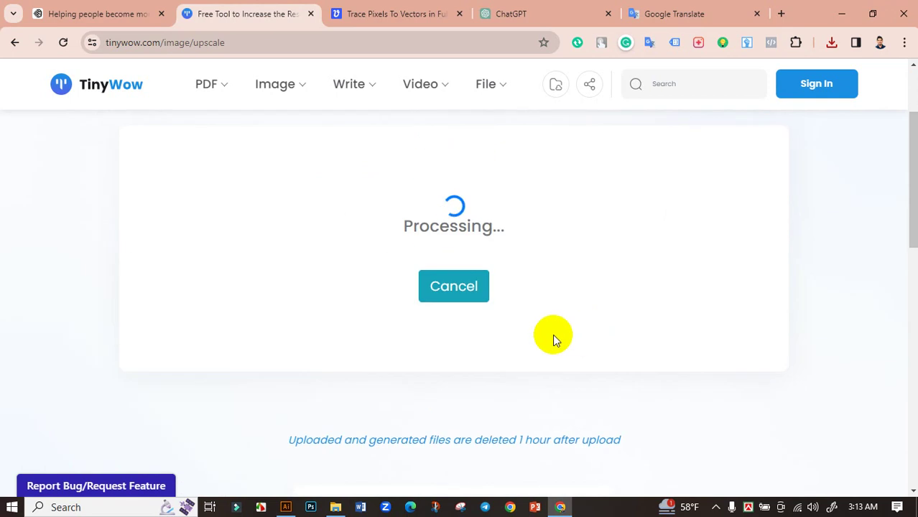
pyautogui.scroll(2, 614, 355)
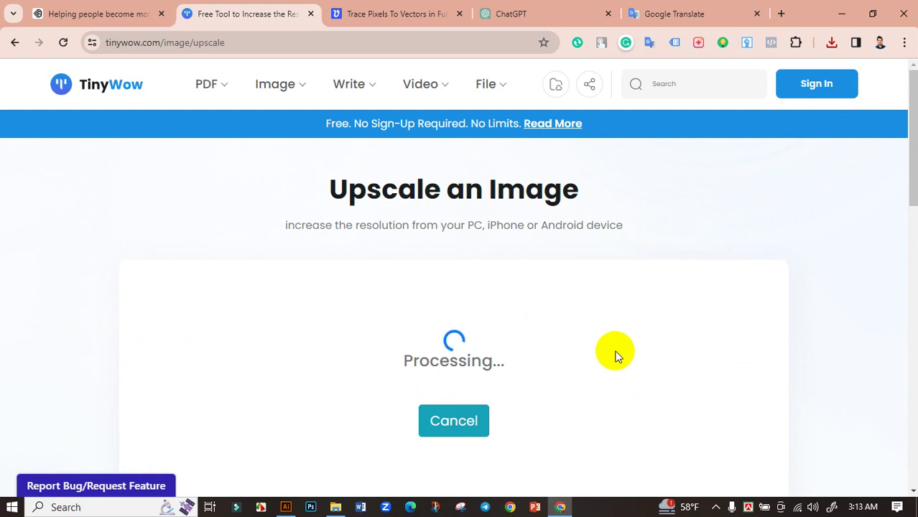
pyautogui.scroll(-1, 615, 357)
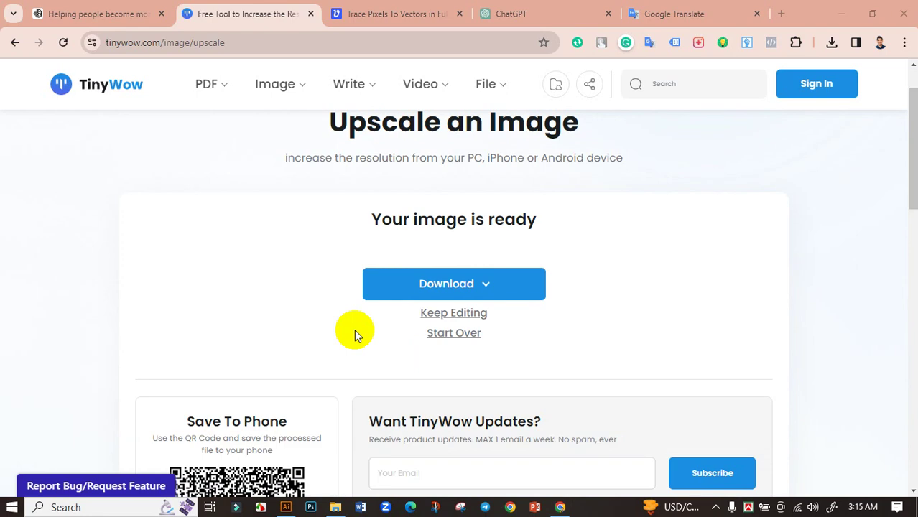
# Save the 1,558 KB upscaled JPG to Downloads and show it in its folder
pyautogui.click(455, 283)
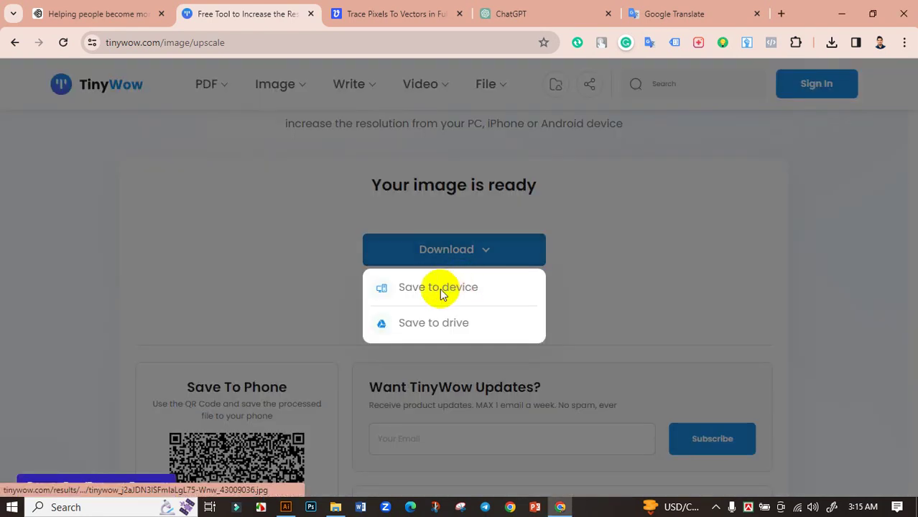
pyautogui.click(440, 287)
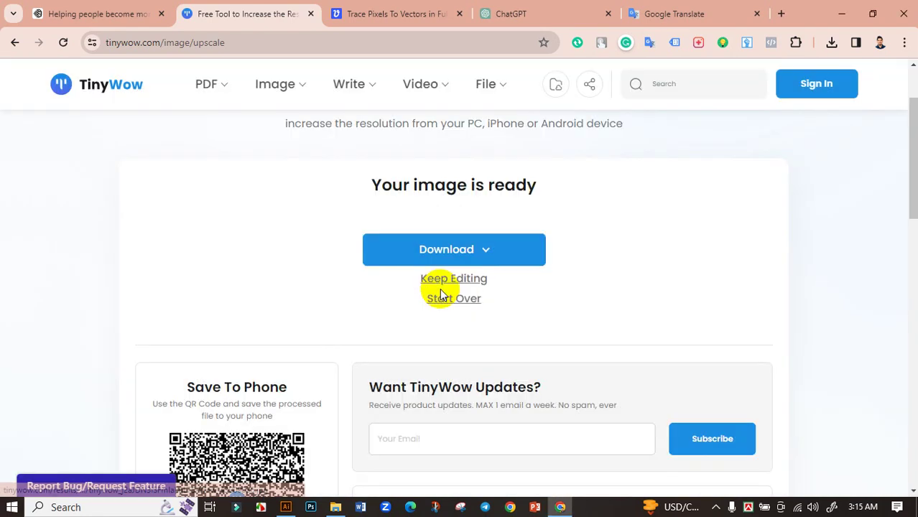
pyautogui.click(832, 43)
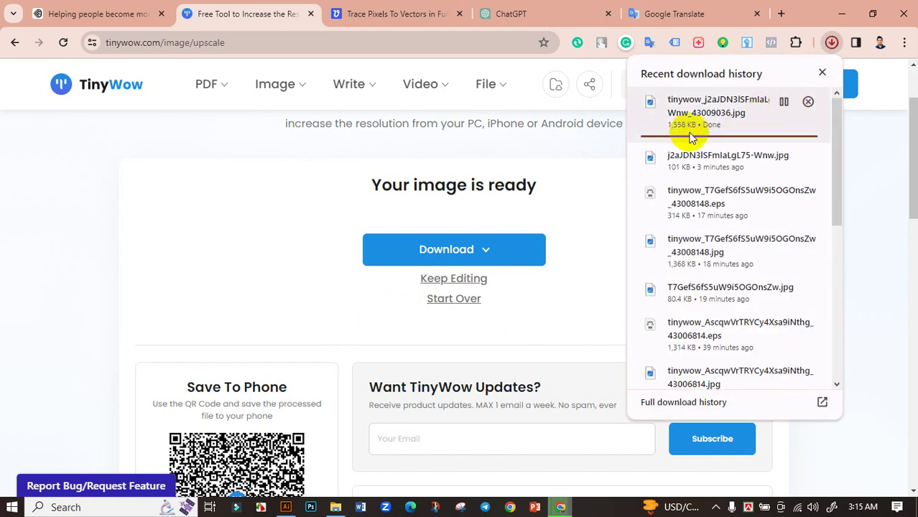
pyautogui.click(783, 101)
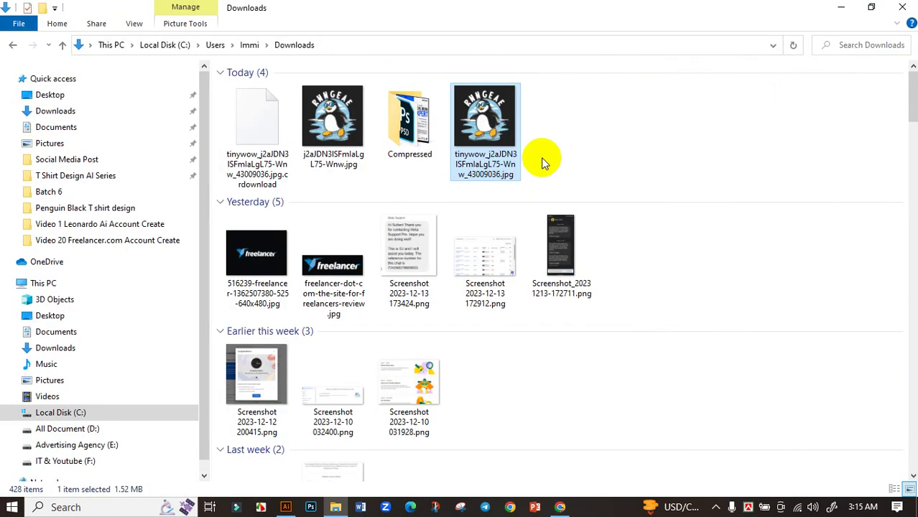
# Refresh Downloads and delete the original small penguin JPG
pyautogui.rightClick(586, 128)
pyautogui.click(633, 161)
pyautogui.click(246, 126)
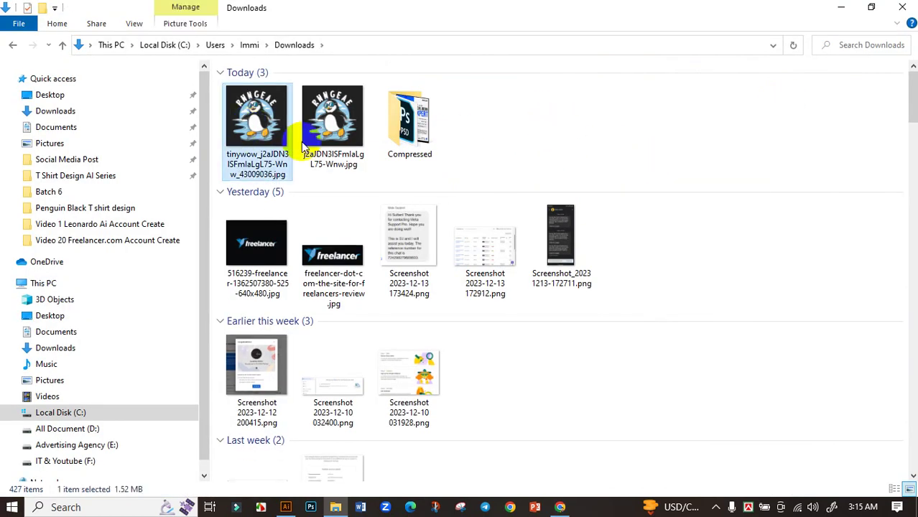
pyautogui.click(320, 126)
pyautogui.click(261, 135)
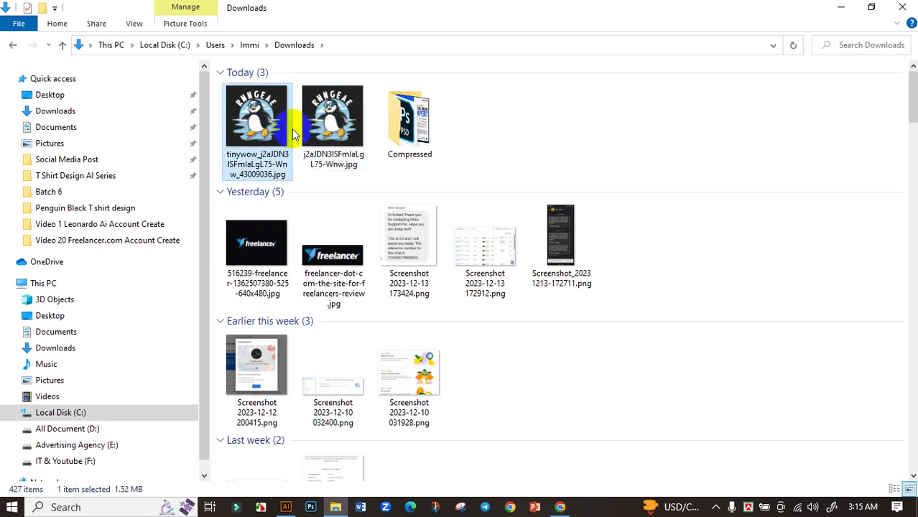
pyautogui.click(316, 134)
pyautogui.press('Delete')
# Preview the upscaled TinyWow penguin JPG in Photos, then return to the browser
pyautogui.doubleClick(256, 122)
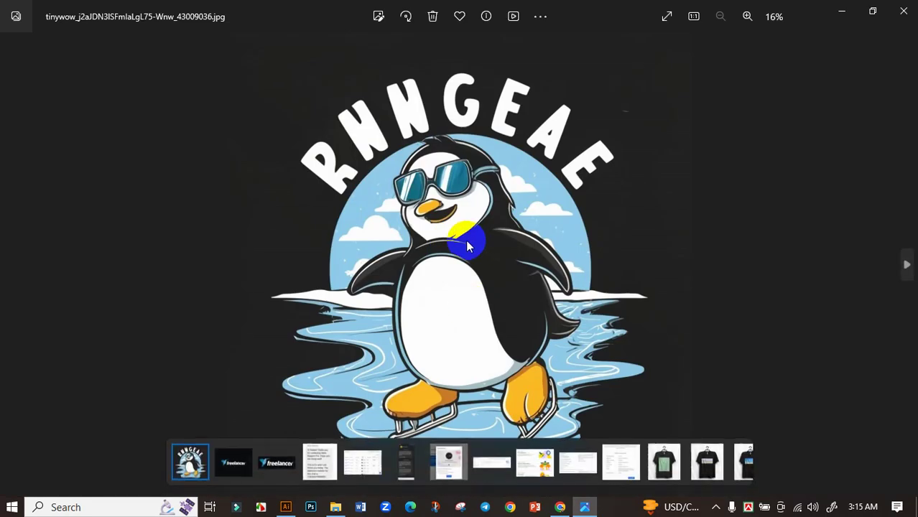
pyautogui.scroll(2, 463, 244)
pyautogui.scroll(-2, 463, 297)
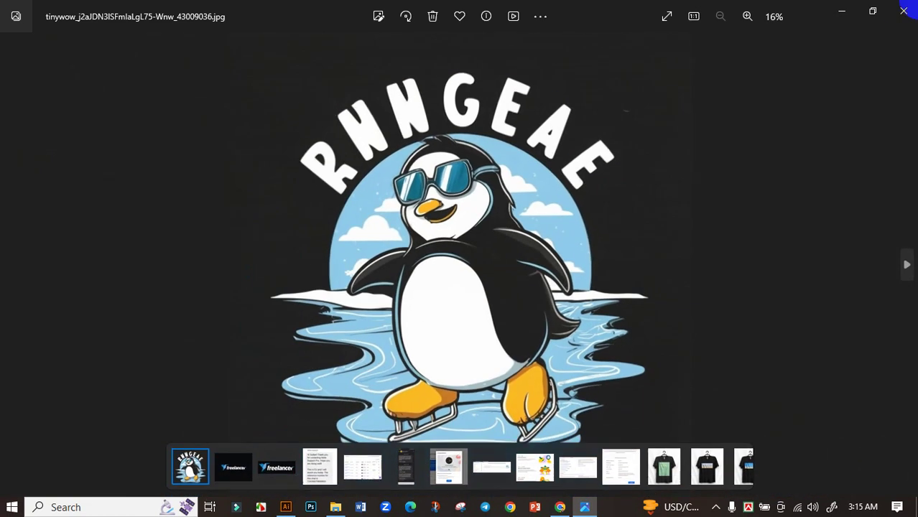
pyautogui.click(903, 11)
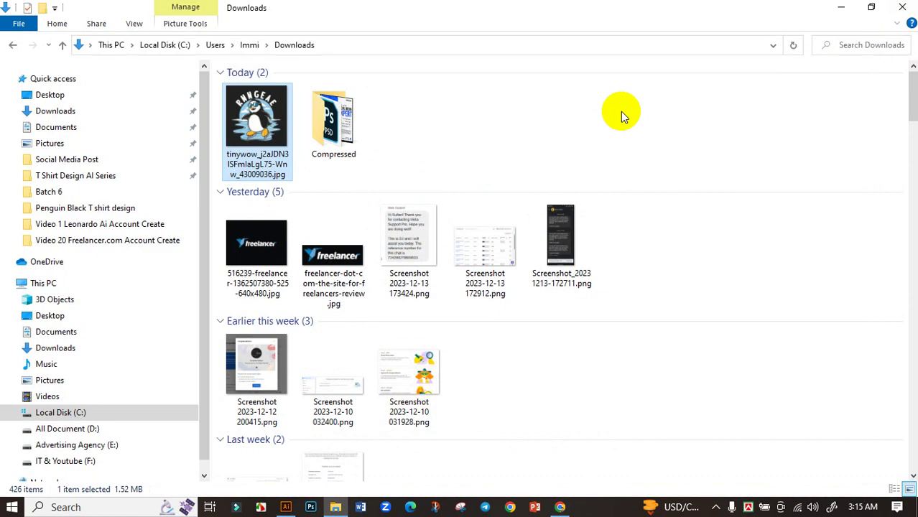
pyautogui.click(559, 507)
# Upload the upscaled penguin JPG to Vectorizer.AI and vectorize it
pyautogui.click(400, 9)
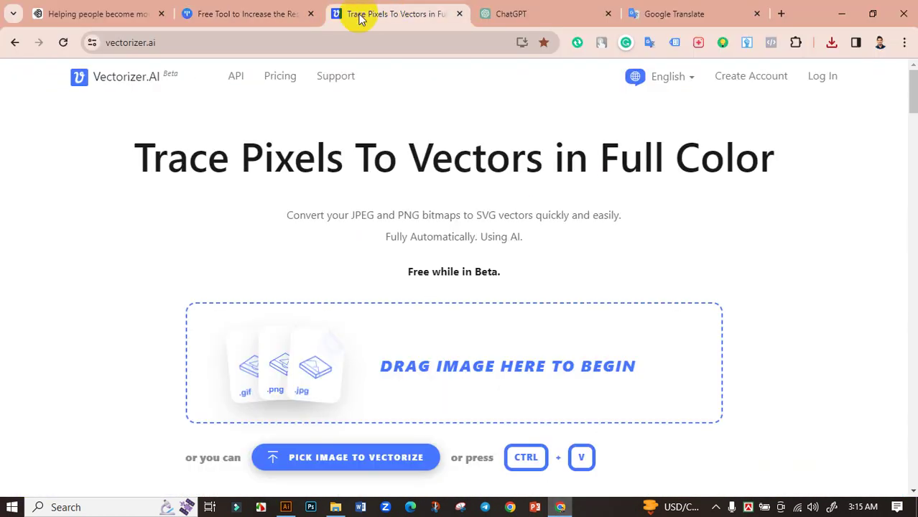
pyautogui.click(310, 340)
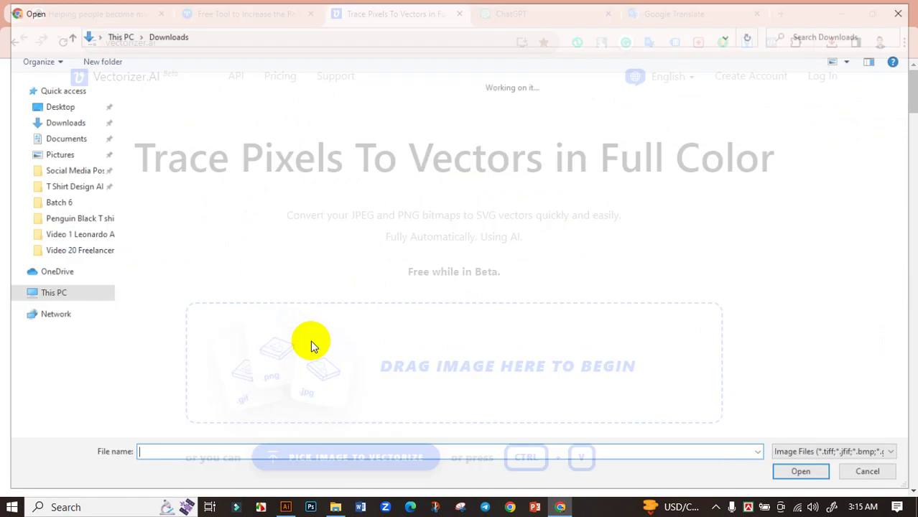
pyautogui.click(158, 133)
pyautogui.click(794, 474)
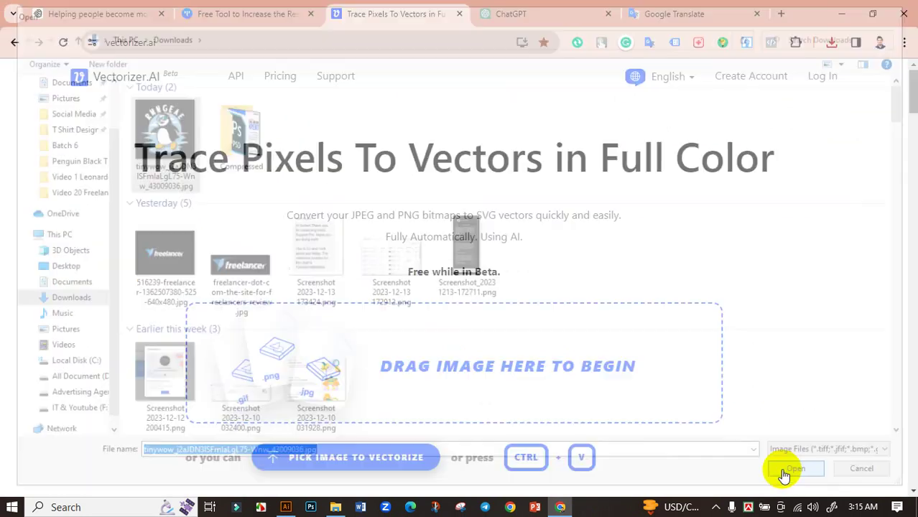
pyautogui.click(855, 467)
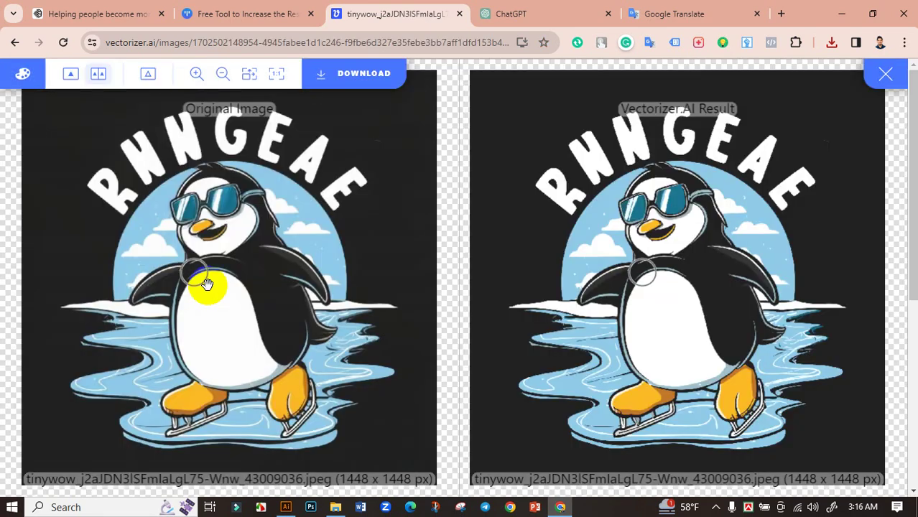
# Download the vectorized penguin as a 623 KB EPS and show it in Downloads
pyautogui.click(352, 79)
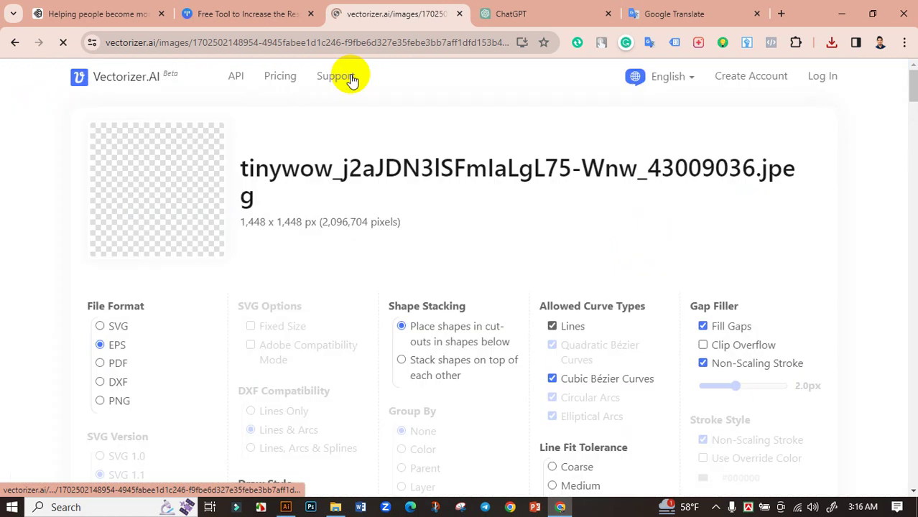
pyautogui.scroll(-3, 88, 190)
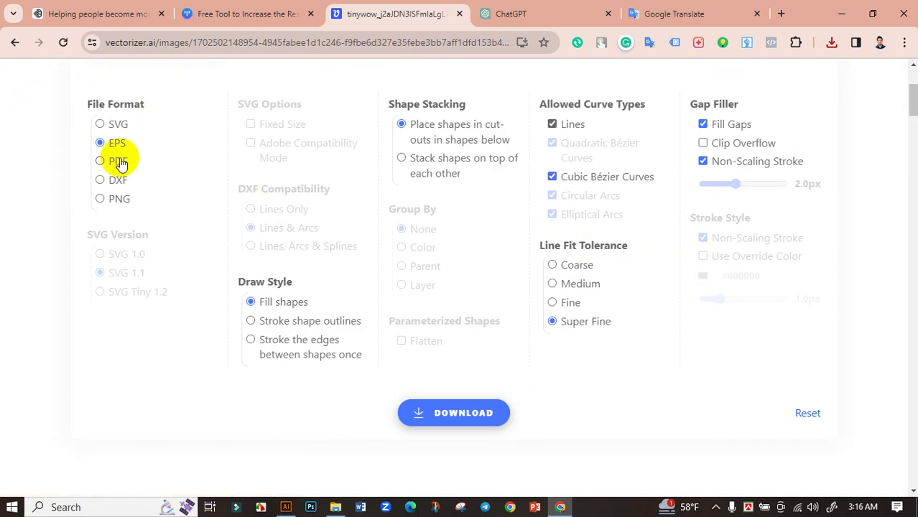
pyautogui.click(438, 415)
pyautogui.click(831, 43)
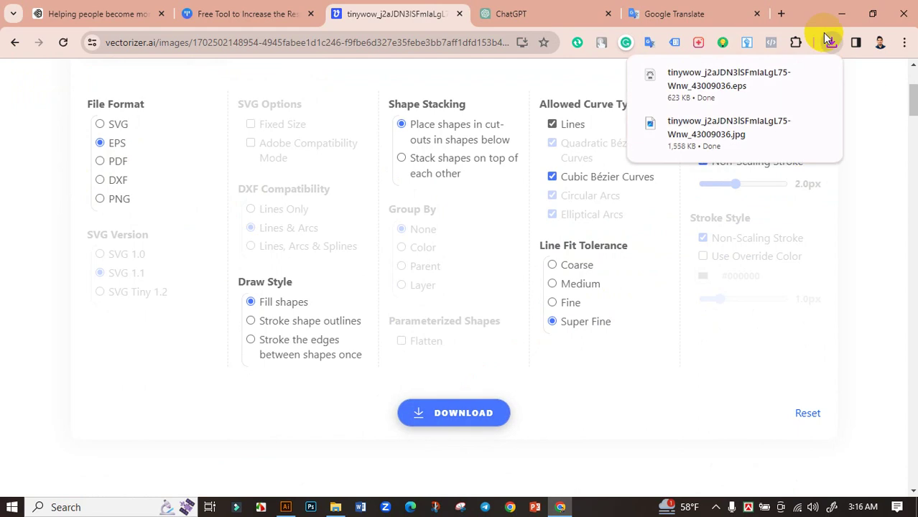
pyautogui.click(795, 76)
# Refresh Downloads and bring up Illustrator's New Document dialog
pyautogui.rightClick(587, 131)
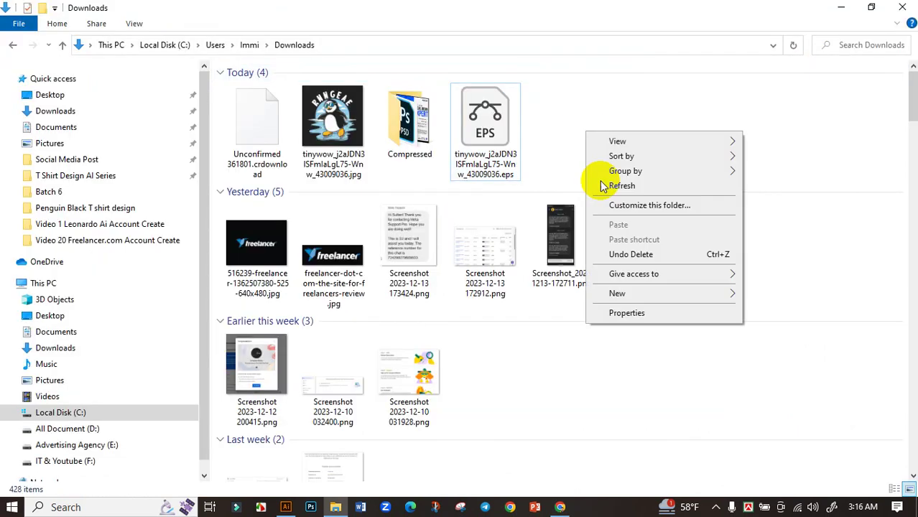
pyautogui.click(603, 182)
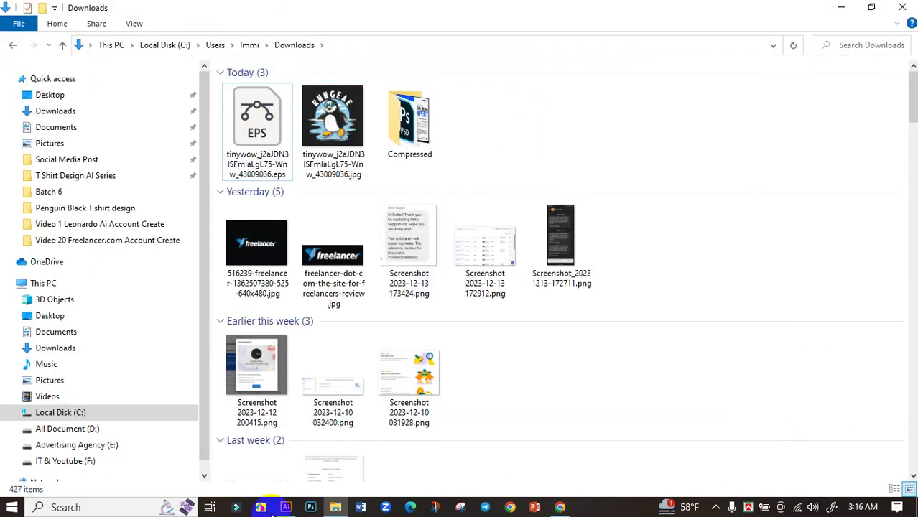
pyautogui.click(286, 507)
pyautogui.click(57, 159)
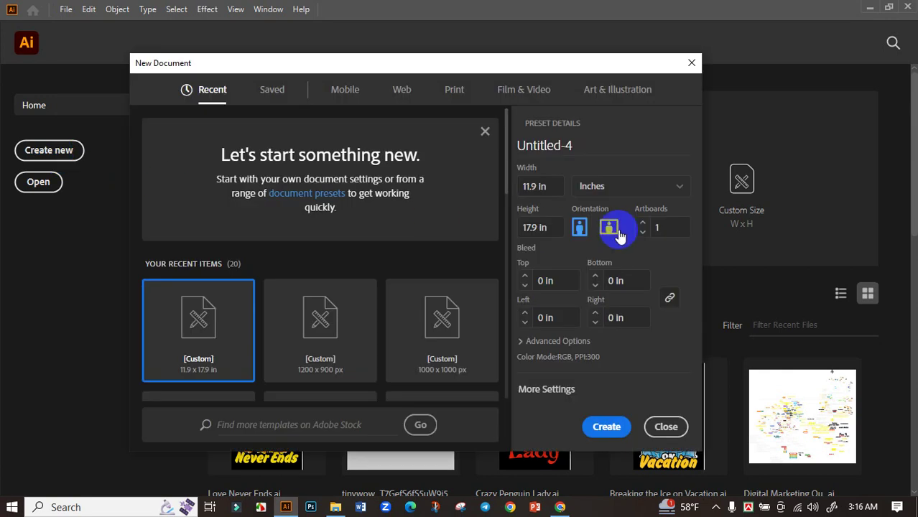
# Create Untitled-4, a portrait document 11.9 in wide and 17.9 in tall
pyautogui.click(527, 186)
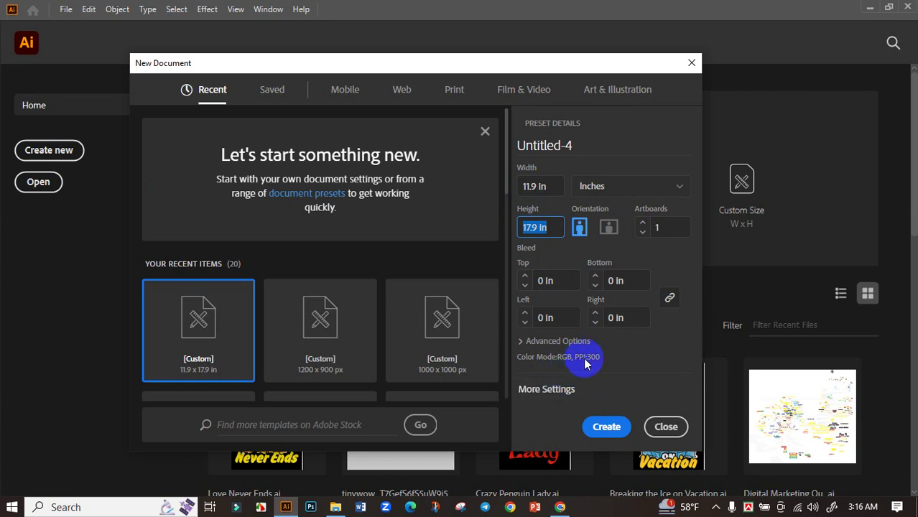
pyautogui.click(606, 428)
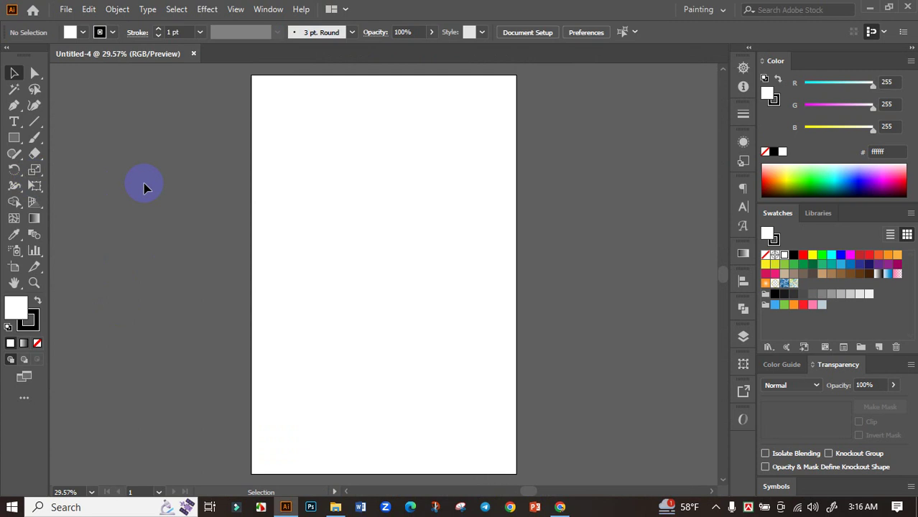
# Draw a black-filled rectangle covering the whole artboard
pyautogui.click(13, 138)
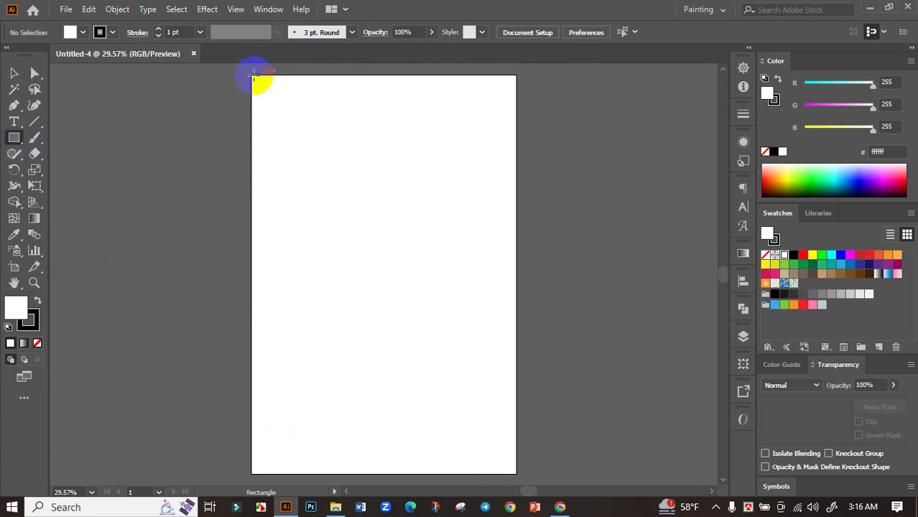
pyautogui.moveTo(249, 76); pyautogui.dragTo(518, 474)
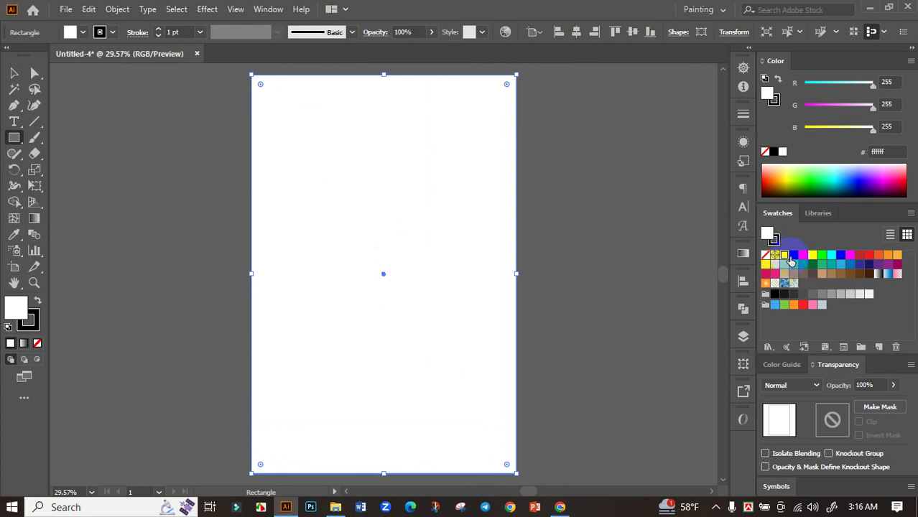
pyautogui.click(793, 256)
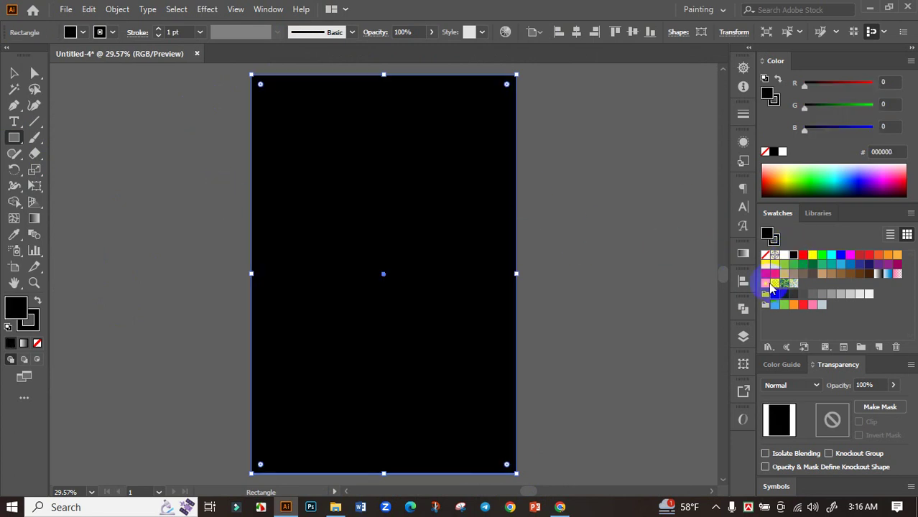
pyautogui.hotkey('ctrl', 'shift', 'a')
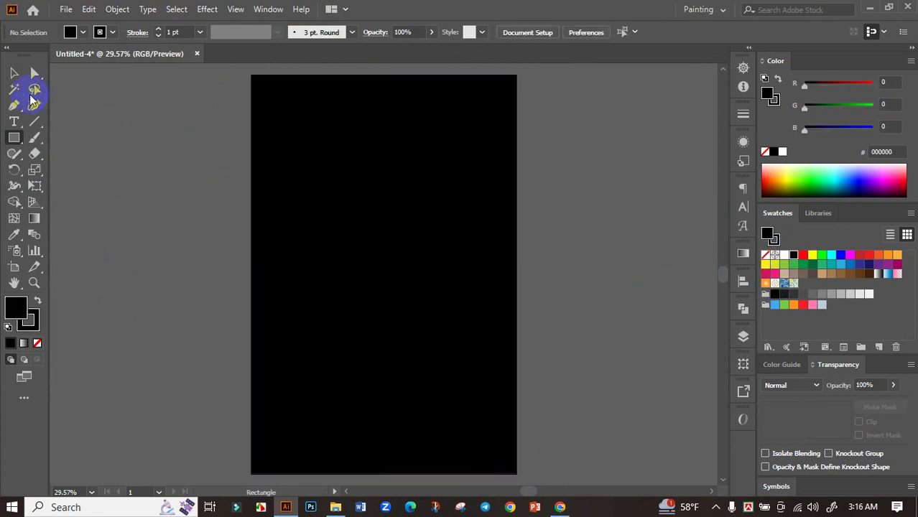
pyautogui.click(16, 74)
# Open the penguin EPS from Downloads in Illustrator and select its artwork
pyautogui.click(336, 508)
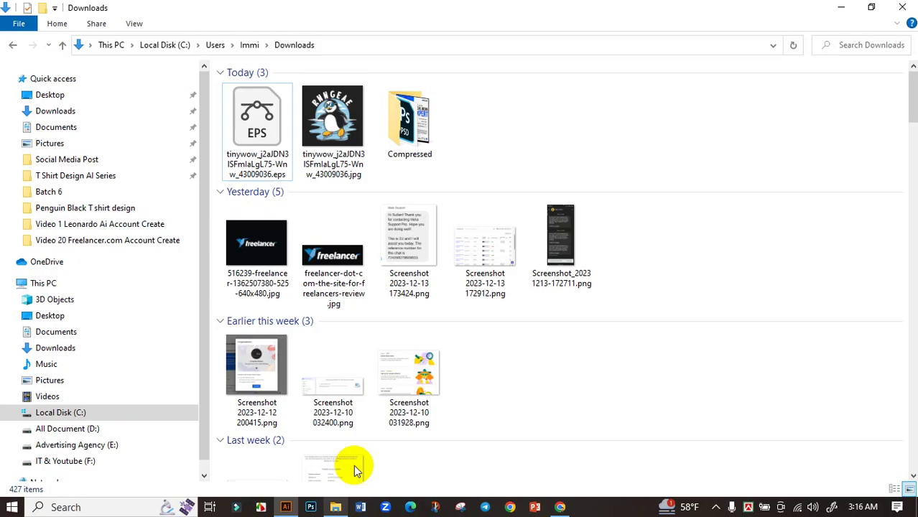
pyautogui.doubleClick(237, 112)
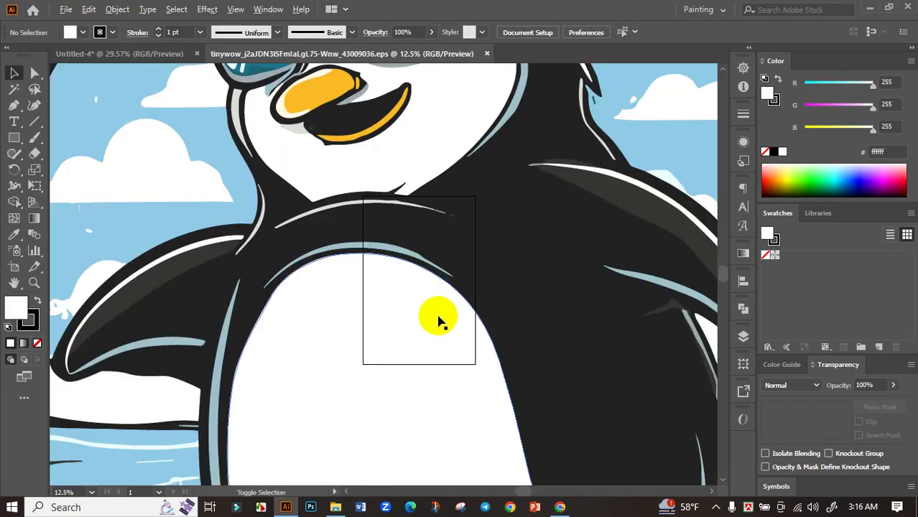
pyautogui.hotkey('ctrl', '0')
pyautogui.click(549, 151)
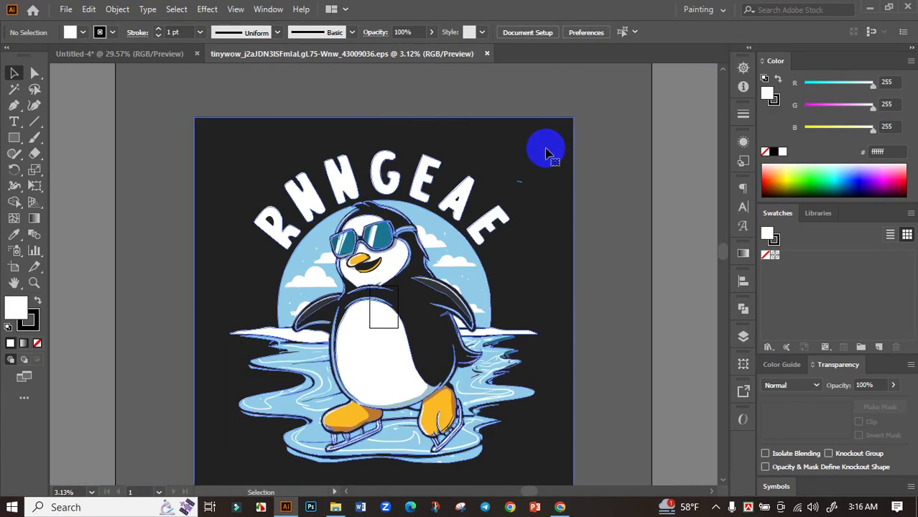
# Shrink and reposition the penguin artwork, and draw a short vertical line beside it
pyautogui.moveTo(573, 117)
pyautogui.mouseDown()
pyautogui.moveTo(295, 396)
pyautogui.moveTo(331, 215)
pyautogui.mouseUp()
pyautogui.scroll(3, 284, 225)
pyautogui.click(430, 241)
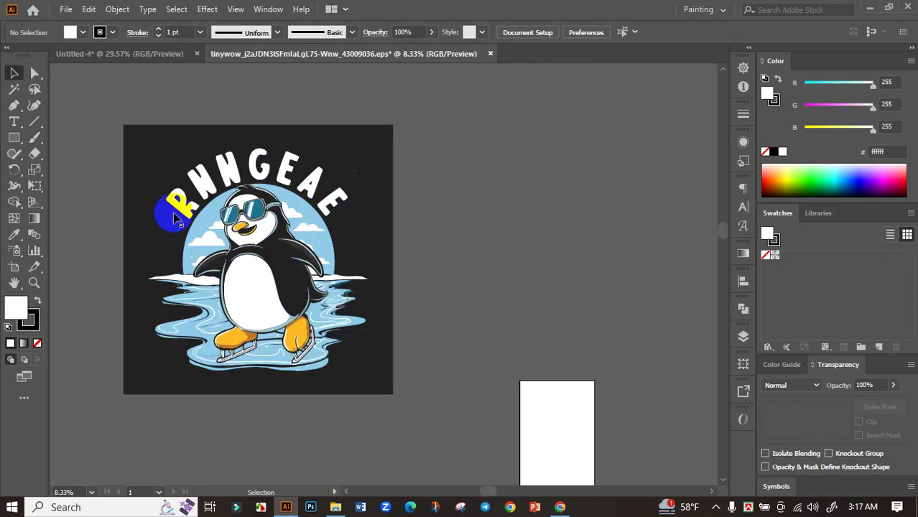
pyautogui.click(29, 124)
pyautogui.moveTo(476, 124); pyautogui.dragTo(487, 240)
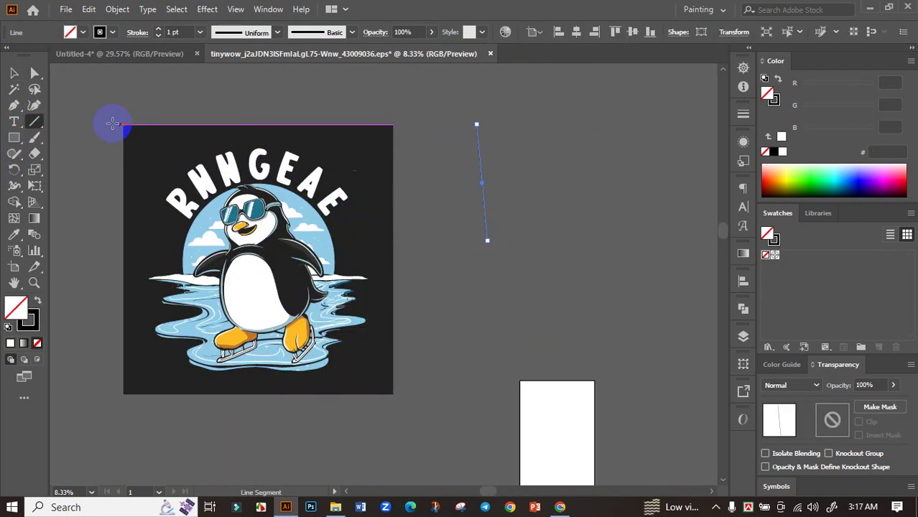
pyautogui.click(15, 90)
pyautogui.click(483, 164)
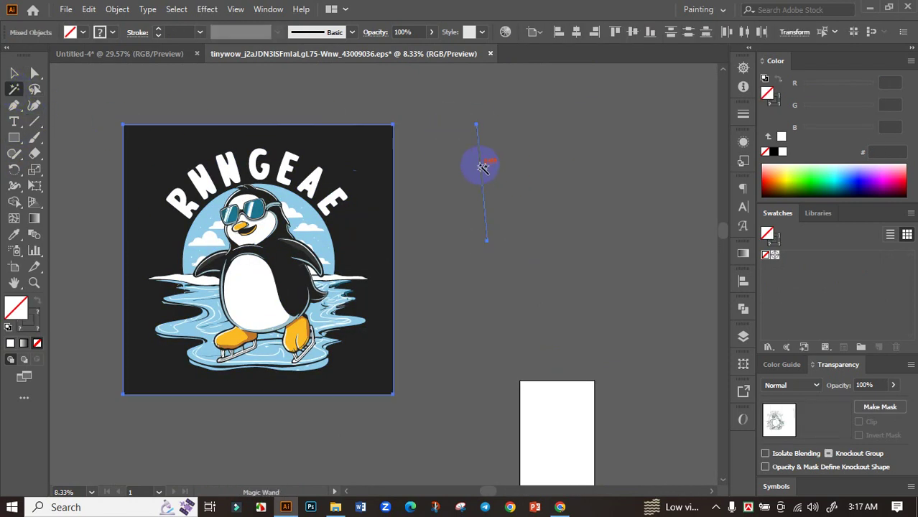
pyautogui.click(483, 166)
pyautogui.click(15, 73)
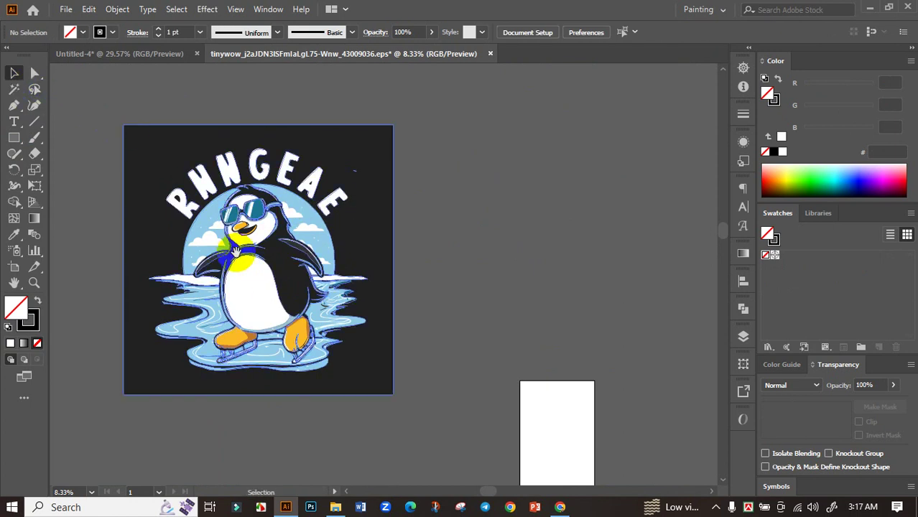
# Ungroup the penguin artwork and select its dark background square
pyautogui.moveTo(255, 264); pyautogui.dragTo(330, 298)
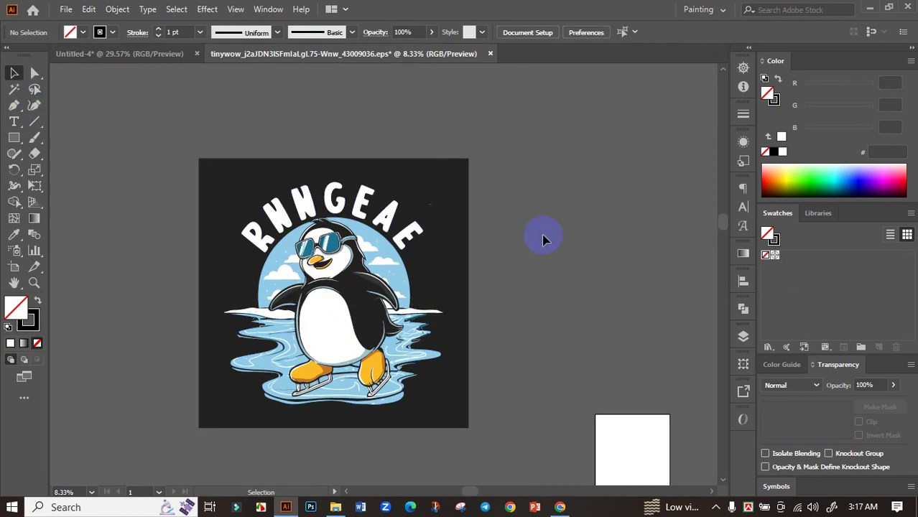
pyautogui.scroll(2, 479, 227)
pyautogui.scroll(-1, 483, 232)
pyautogui.rightClick(417, 230)
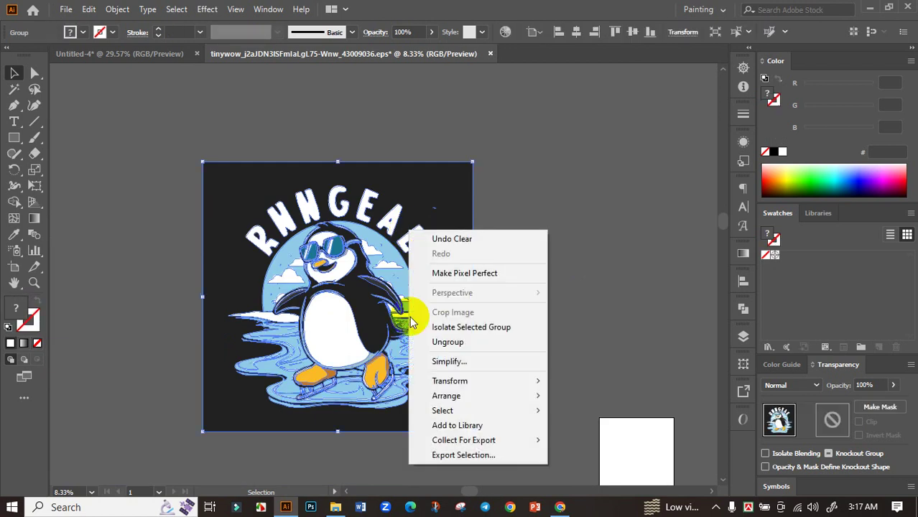
pyautogui.click(461, 340)
pyautogui.click(535, 264)
pyautogui.scroll(1, 519, 244)
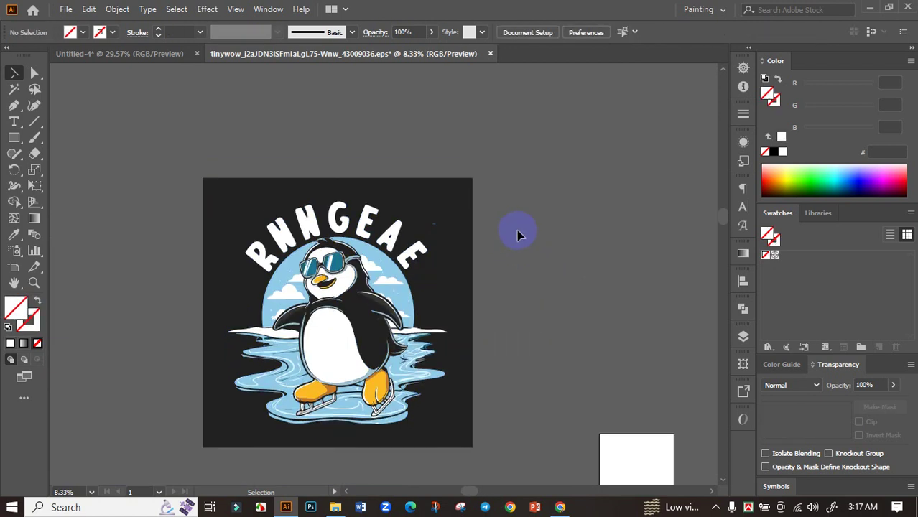
pyautogui.moveTo(430, 205); pyautogui.dragTo(473, 213)
# Delete the dark background and headline letters one by one, then undo the deletions
pyautogui.press('Delete')
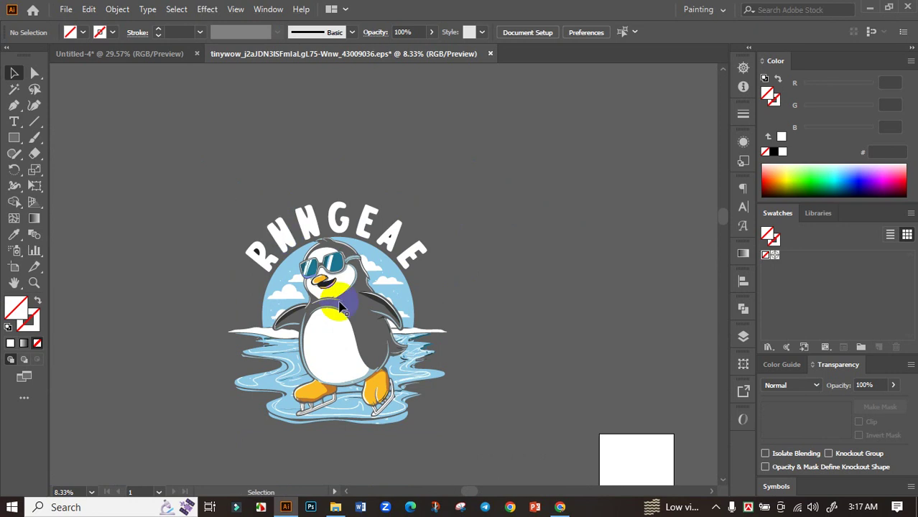
pyautogui.scroll(2, 343, 309)
pyautogui.moveTo(103, 161)
pyautogui.mouseDown()
pyautogui.moveTo(208, 231)
pyautogui.moveTo(205, 224)
pyautogui.mouseUp()
pyautogui.press('Delete')
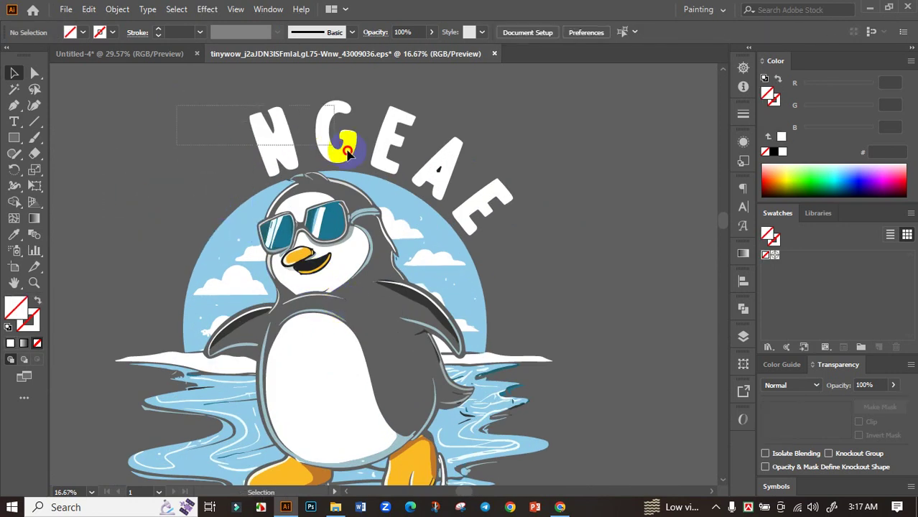
pyautogui.click(344, 143)
pyautogui.press('Delete')
pyautogui.click(402, 132)
pyautogui.press('Delete')
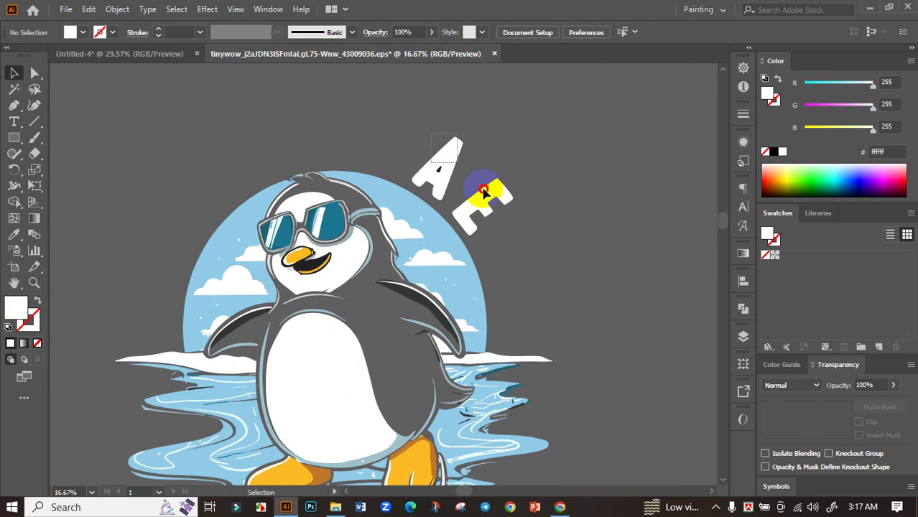
pyautogui.click(492, 206)
pyautogui.press('Delete')
pyautogui.click(554, 208)
pyautogui.scroll(-2, 531, 209)
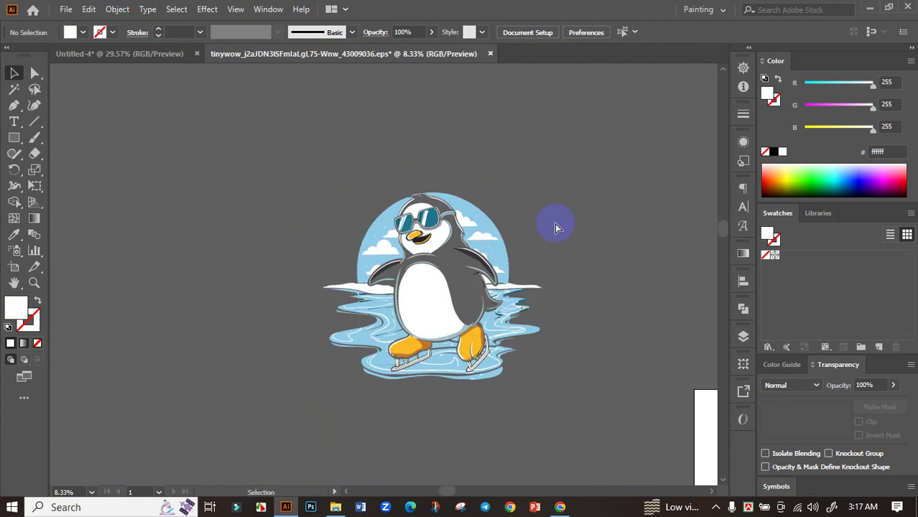
pyautogui.hotkey('ctrl', 'z')
pyautogui.hotkey('ctrl', 'z')
pyautogui.hotkey('ctrl', 'z')
pyautogui.hotkey('ctrl', 'z')
pyautogui.hotkey('ctrl', 'z')
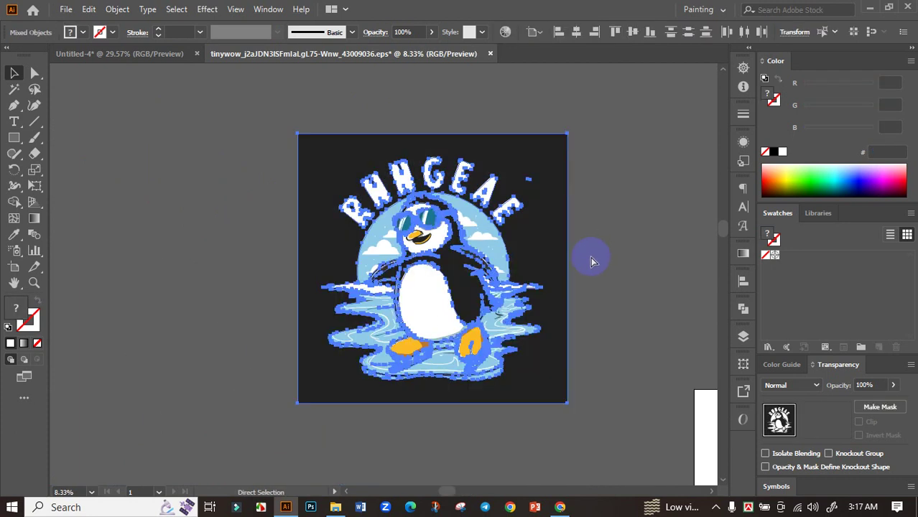
# Remove the background square and the curved title letters, then select the remaining penguin artwork
pyautogui.click(642, 271)
pyautogui.hotkey('ctrl', 'shift', 'z')
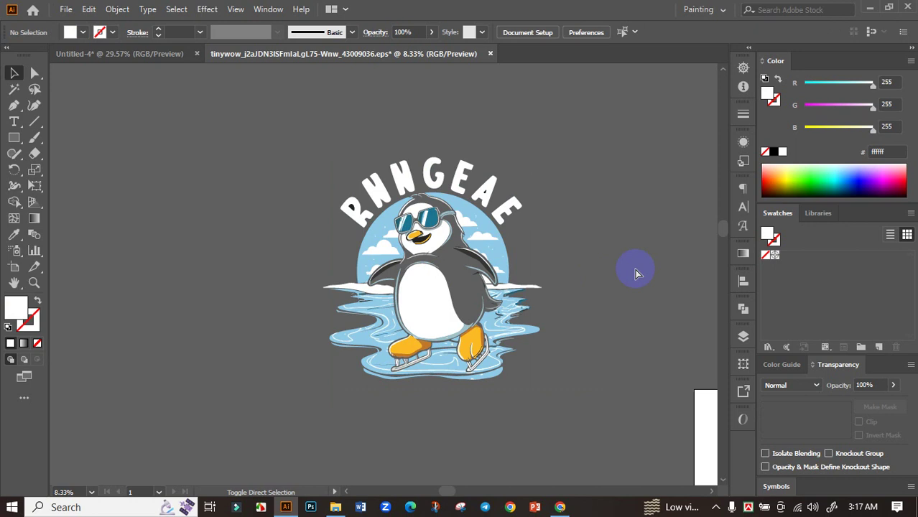
pyautogui.scroll(1, 549, 234)
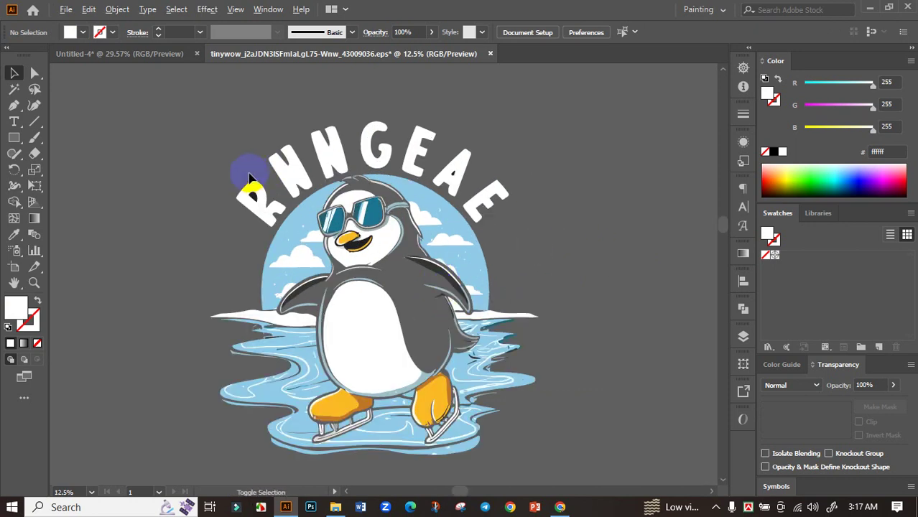
pyautogui.moveTo(284, 204); pyautogui.dragTo(286, 207)
pyautogui.press('Delete')
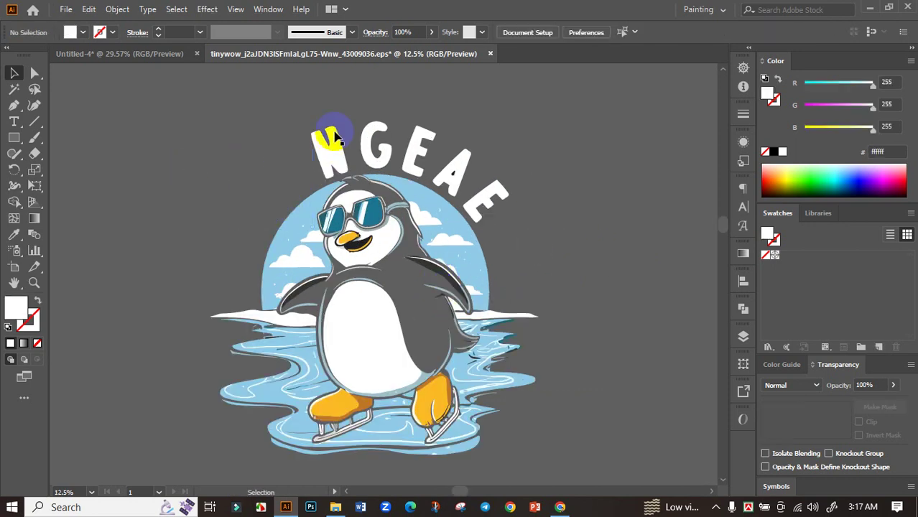
pyautogui.moveTo(382, 147); pyautogui.dragTo(384, 148)
pyautogui.press('Delete')
pyautogui.press('Delete')
pyautogui.moveTo(457, 173); pyautogui.dragTo(497, 201)
pyautogui.press('Delete')
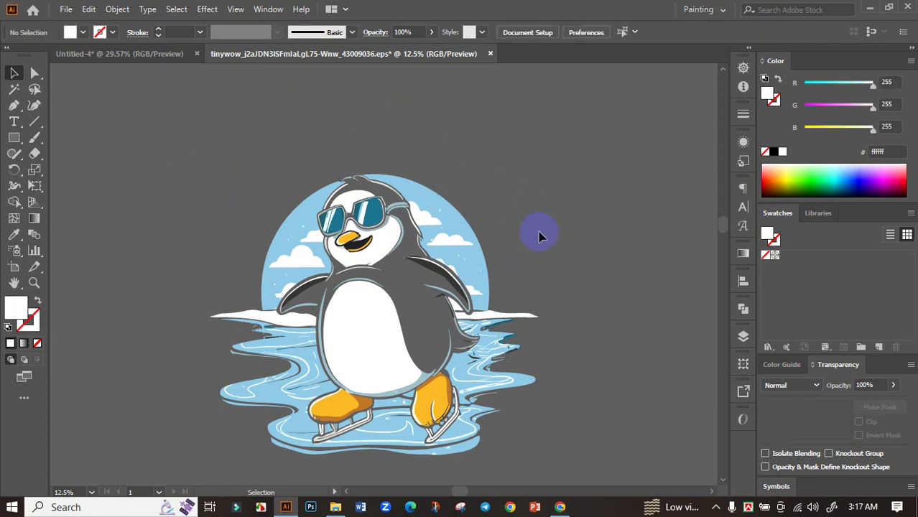
pyautogui.scroll(-1, 488, 235)
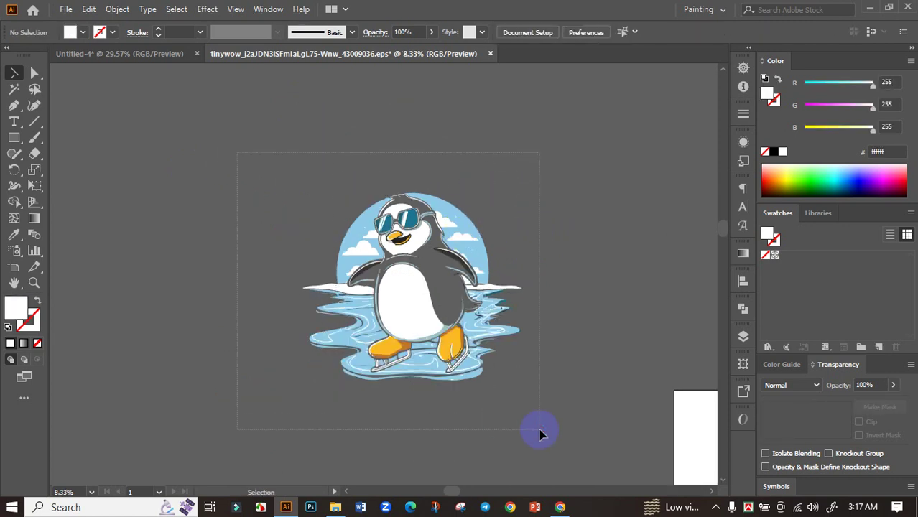
pyautogui.hotkey('ctrl', 'a')
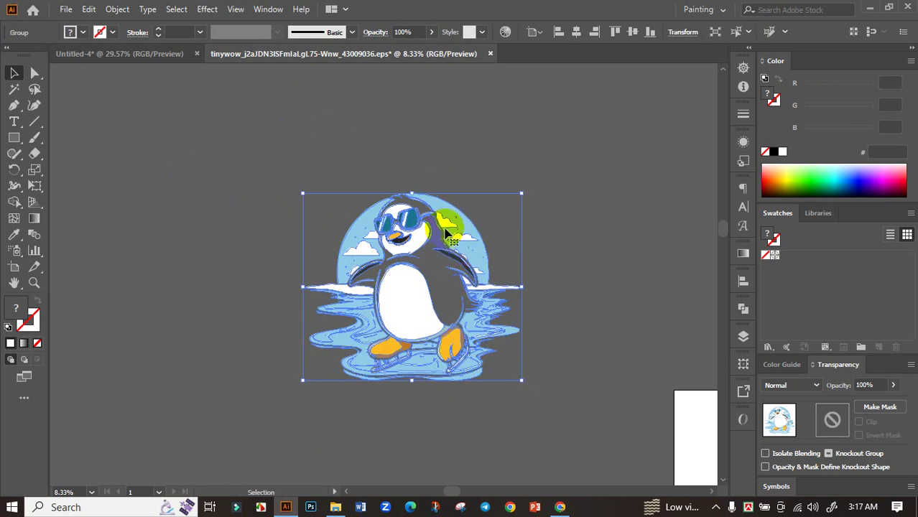
# Carry the penguin group into Untitled-4 and drop it onto the black artboard
pyautogui.moveTo(446, 233)
pyautogui.mouseDown()
pyautogui.moveTo(374, 280)
pyautogui.moveTo(563, 291)
pyautogui.mouseUp()
pyautogui.moveTo(643, 156); pyautogui.dragTo(335, 420)
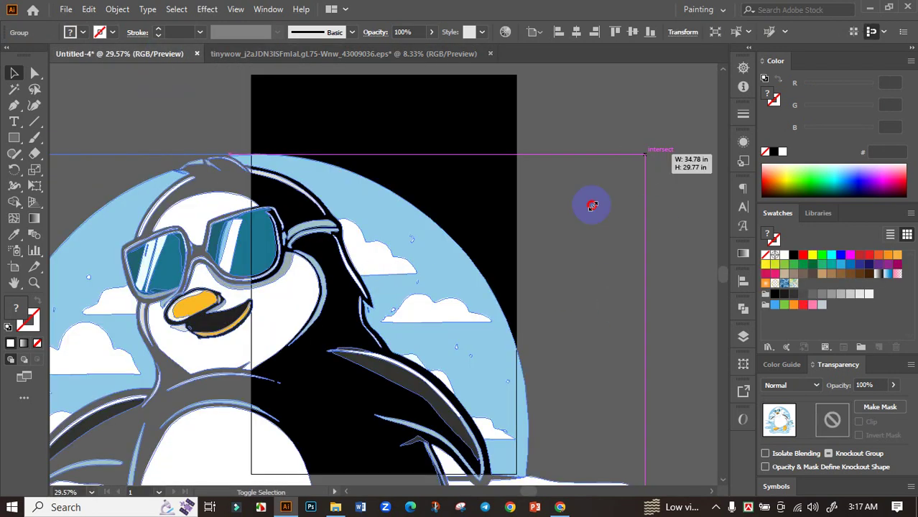
pyautogui.moveTo(288, 438)
pyautogui.mouseDown()
pyautogui.moveTo(420, 260)
pyautogui.moveTo(425, 240)
pyautogui.mouseUp()
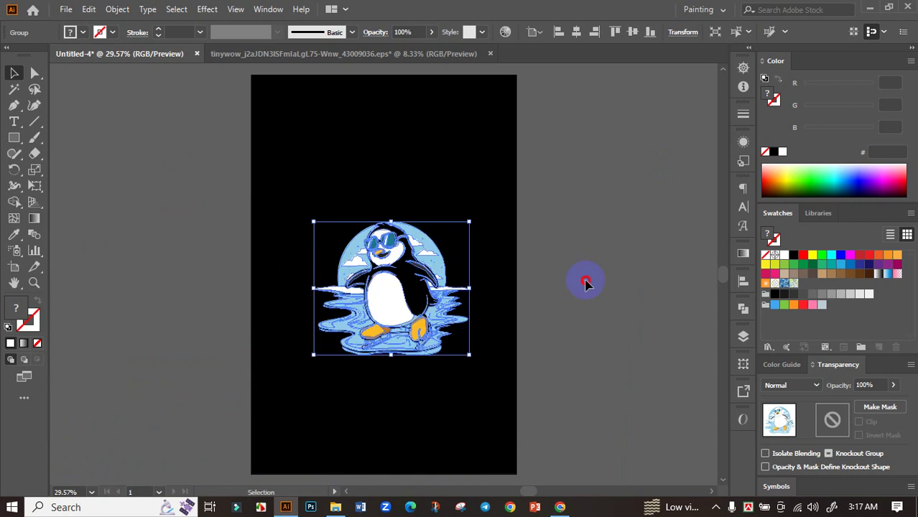
pyautogui.click(472, 283)
# Centre the penguin horizontally and vertically on the artboard with the Align panel
pyautogui.hotkey('ctrl', '+')
pyautogui.hotkey('ctrl', '+')
pyautogui.click(413, 267)
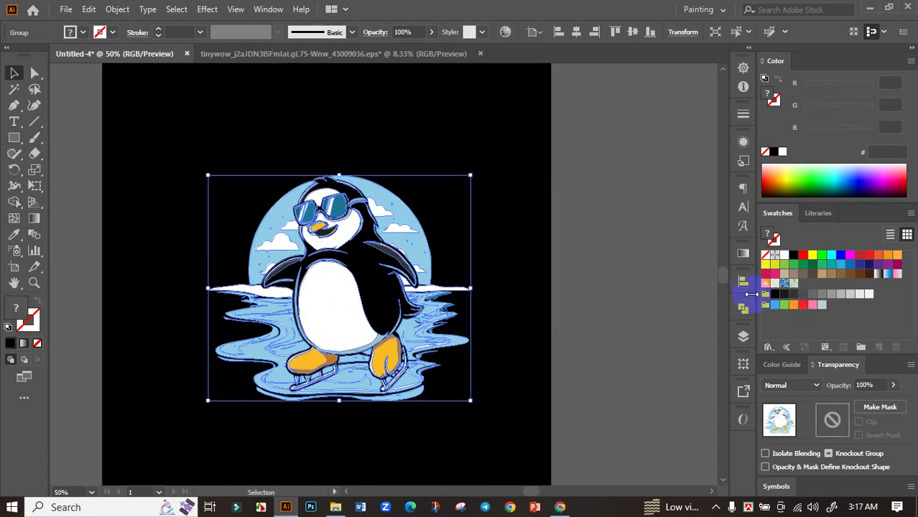
pyautogui.click(743, 281)
pyautogui.click(610, 310)
pyautogui.click(693, 311)
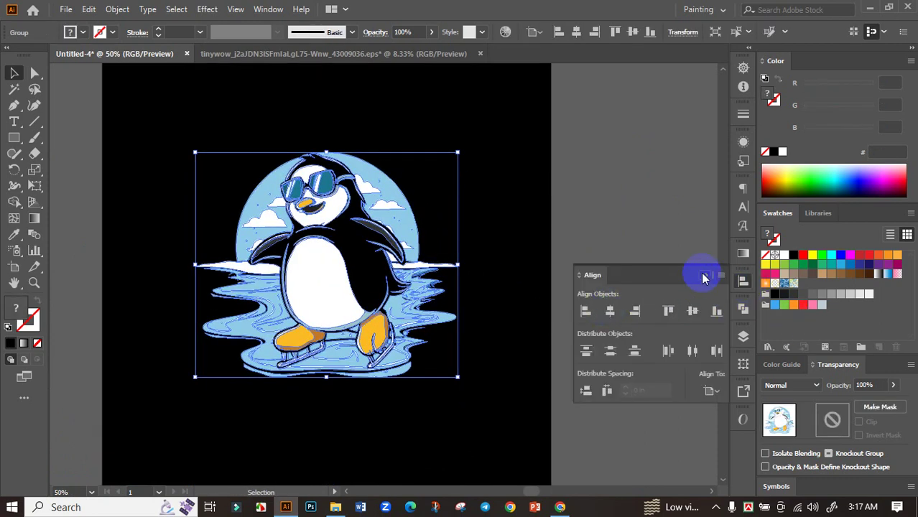
pyautogui.click(703, 275)
# Enlarge the penguin from a corner handle and shift it slightly lower
pyautogui.hotkey('ctrl', '-')
pyautogui.moveTo(510, 339); pyautogui.dragTo(556, 403)
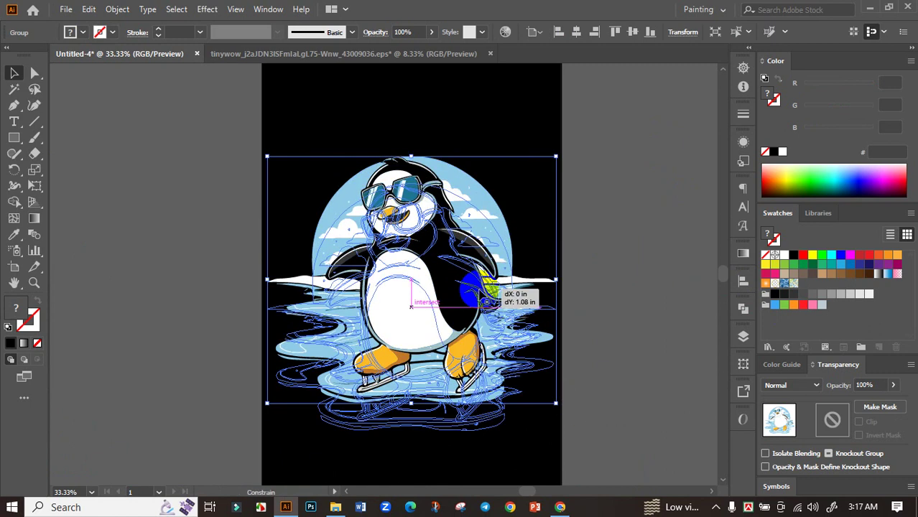
pyautogui.moveTo(475, 266); pyautogui.dragTo(476, 303)
pyautogui.click(594, 280)
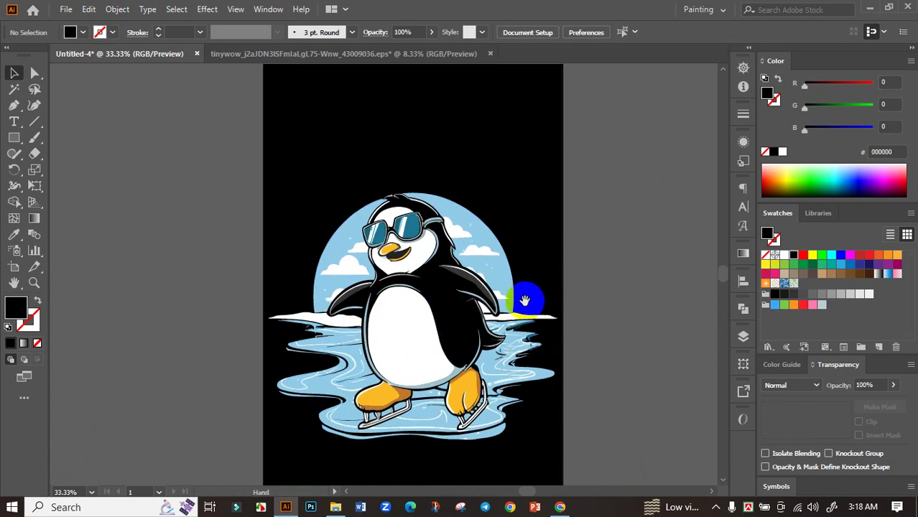
pyautogui.scroll(1, 515, 328)
pyautogui.scroll(4, 366, 240)
pyautogui.scroll(-1, 366, 241)
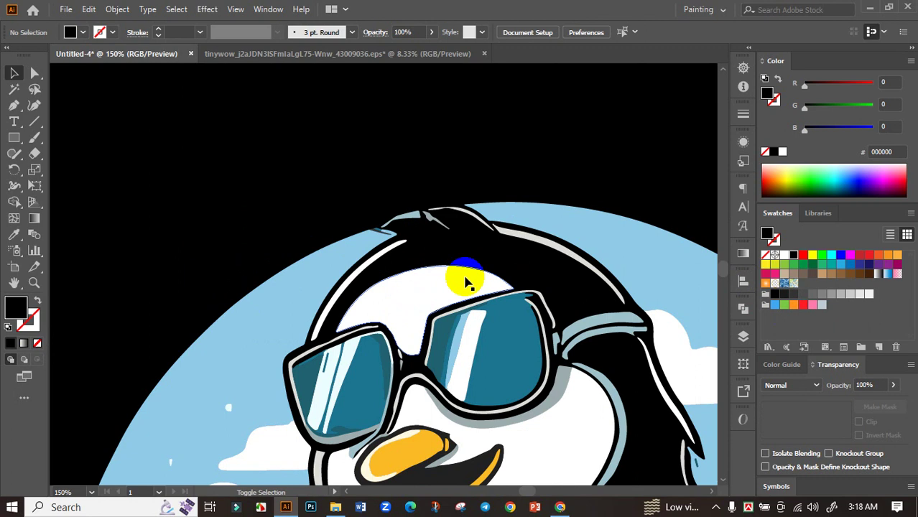
pyautogui.scroll(-3, 467, 279)
pyautogui.scroll(-1, 546, 301)
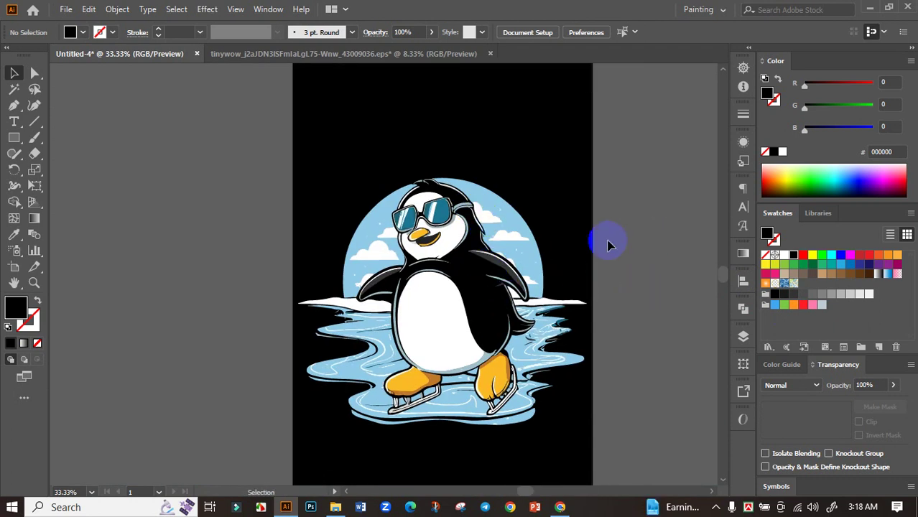
pyautogui.click(388, 217)
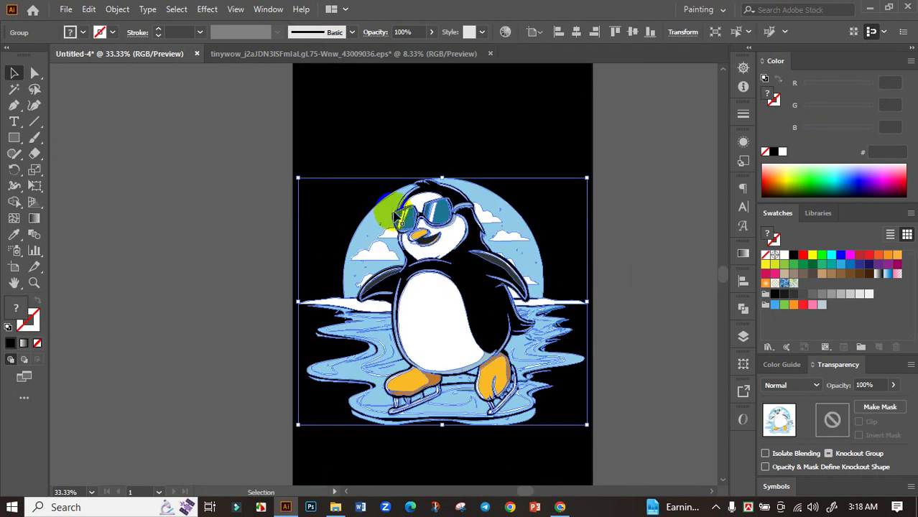
pyautogui.moveTo(399, 219); pyautogui.dragTo(139, 180)
pyautogui.click(580, 247)
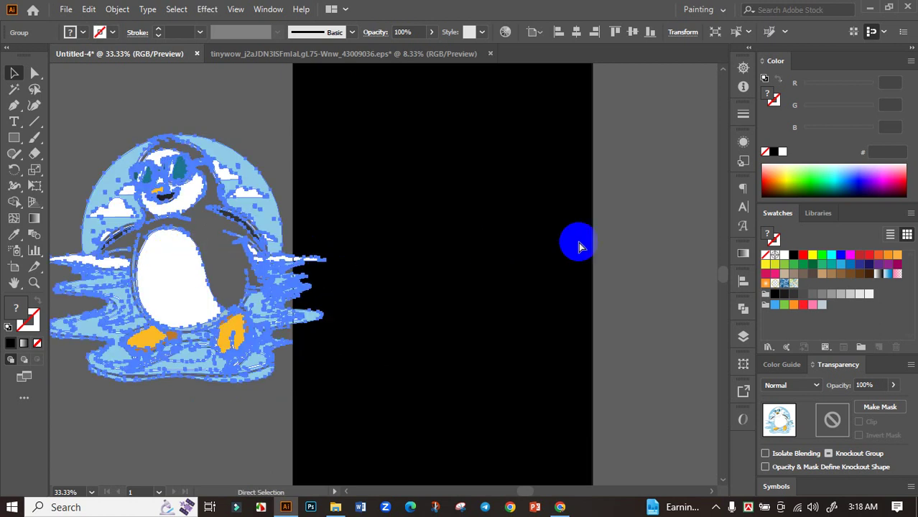
pyautogui.hotkey('ctrl', 'z')
pyautogui.click(624, 246)
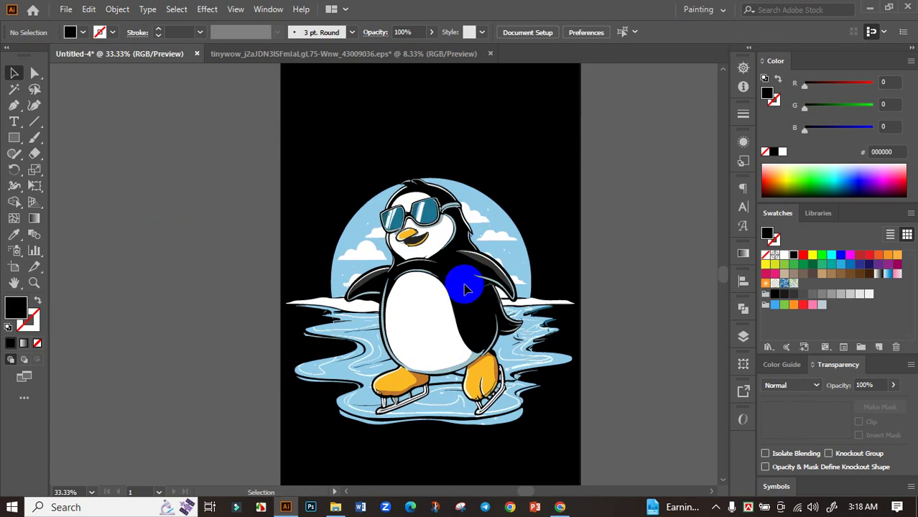
pyautogui.moveTo(616, 281)
pyautogui.mouseDown()
pyautogui.moveTo(586, 324)
pyautogui.moveTo(584, 293)
pyautogui.moveTo(598, 318)
pyautogui.mouseUp()
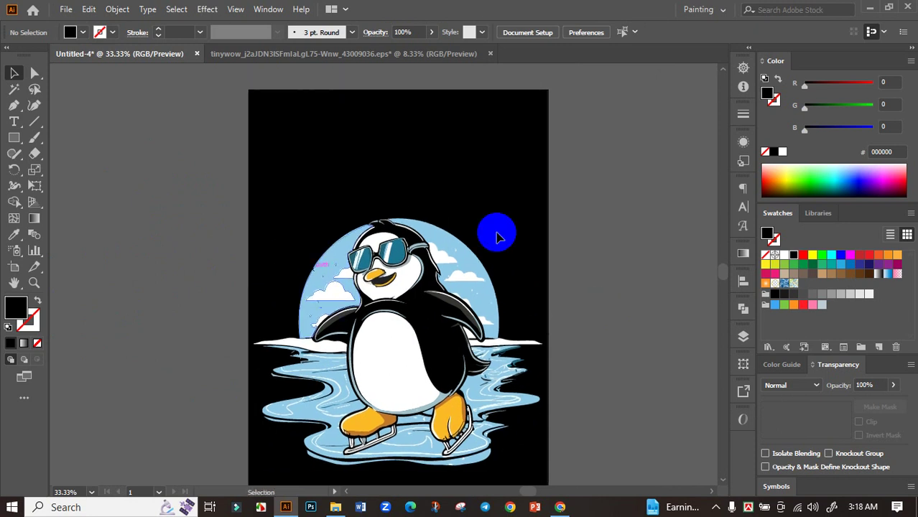
# Copy the slogan 'Chill and Thrill' from the ChatGPT conversation in Chrome
pyautogui.click(561, 507)
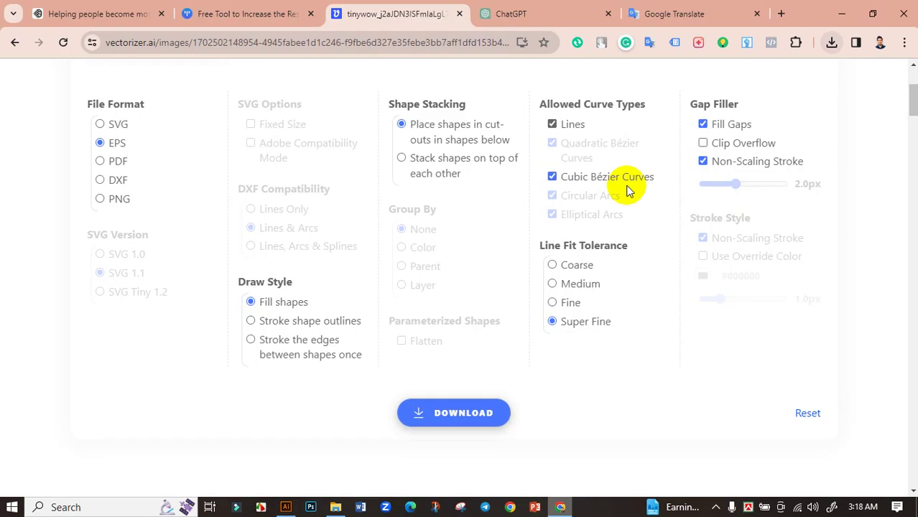
pyautogui.click(486, 15)
pyautogui.moveTo(433, 126)
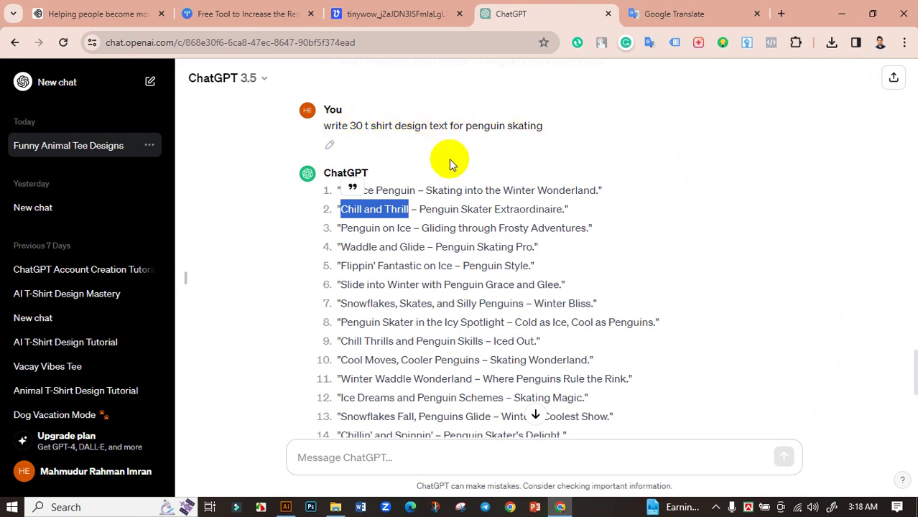
pyautogui.rightClick(372, 213)
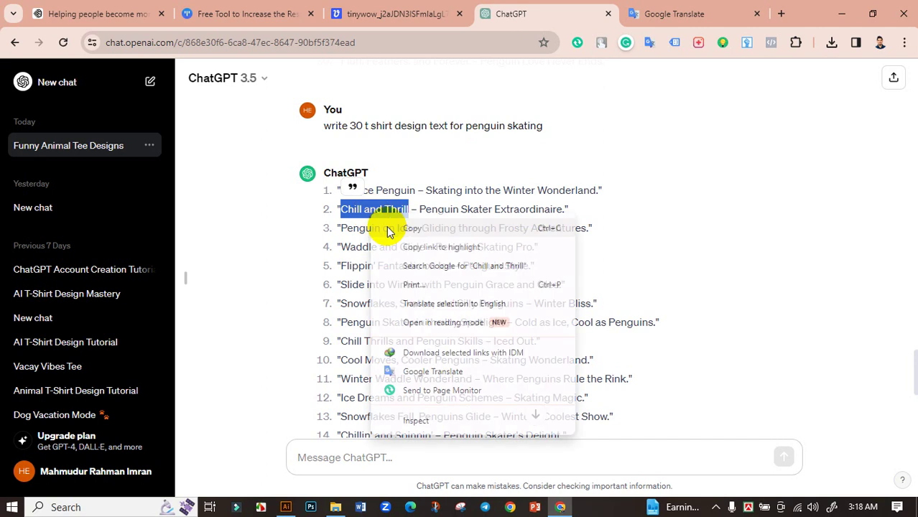
pyautogui.click(389, 230)
# Paste the 'Chill and Thrill' text into Illustrator and scale it up large
pyautogui.click(284, 508)
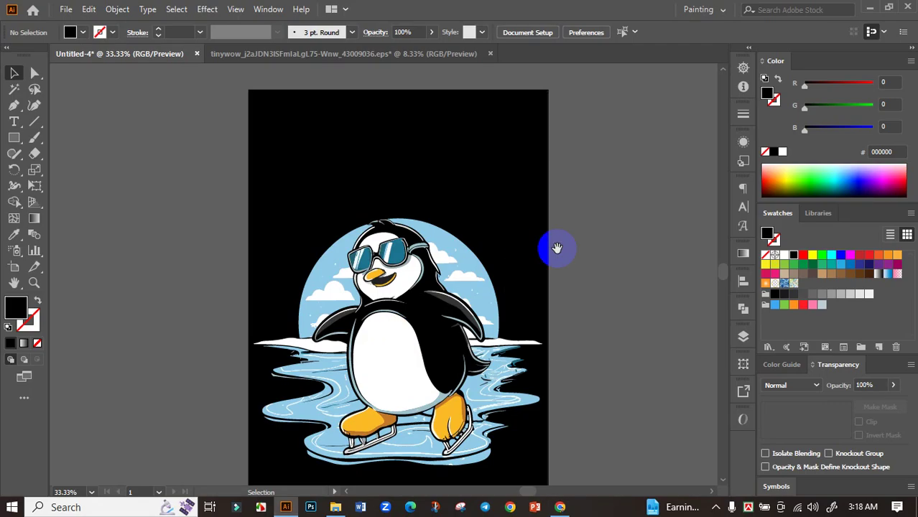
pyautogui.hscroll(5, 378, 268)
pyautogui.hotkey('ctrl', 'v')
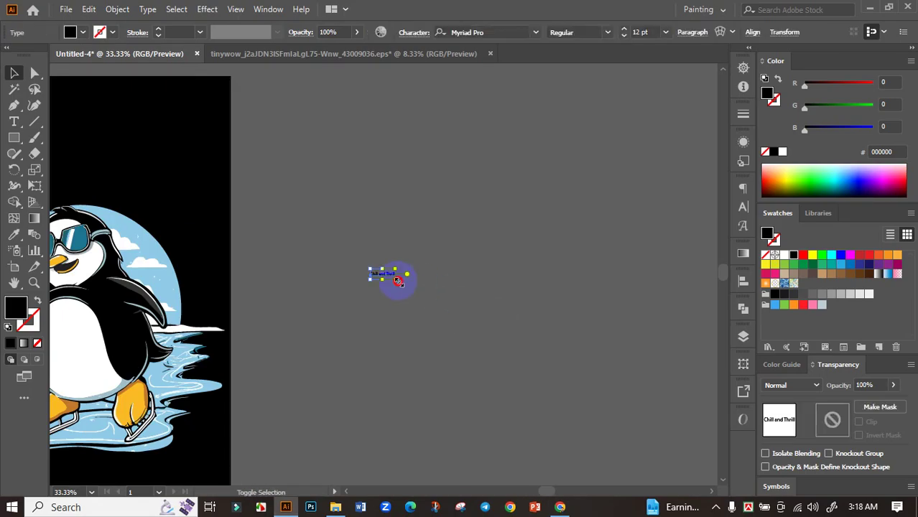
pyautogui.moveTo(399, 281); pyautogui.dragTo(608, 366)
# Replace the word 'and' with '&' so the text reads 'Chill & Thrill'
pyautogui.doubleClick(496, 293)
pyautogui.hotkey('ctrl', 'a')
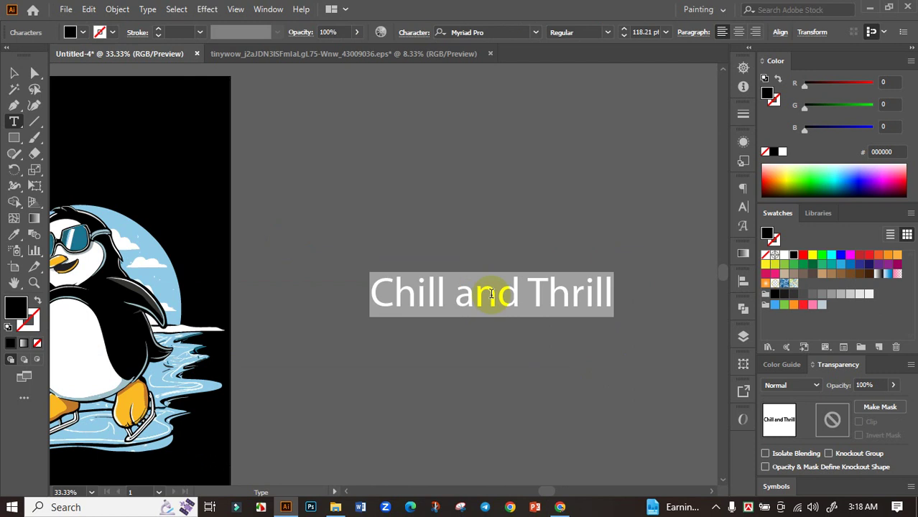
pyautogui.moveTo(520, 293); pyautogui.dragTo(456, 300)
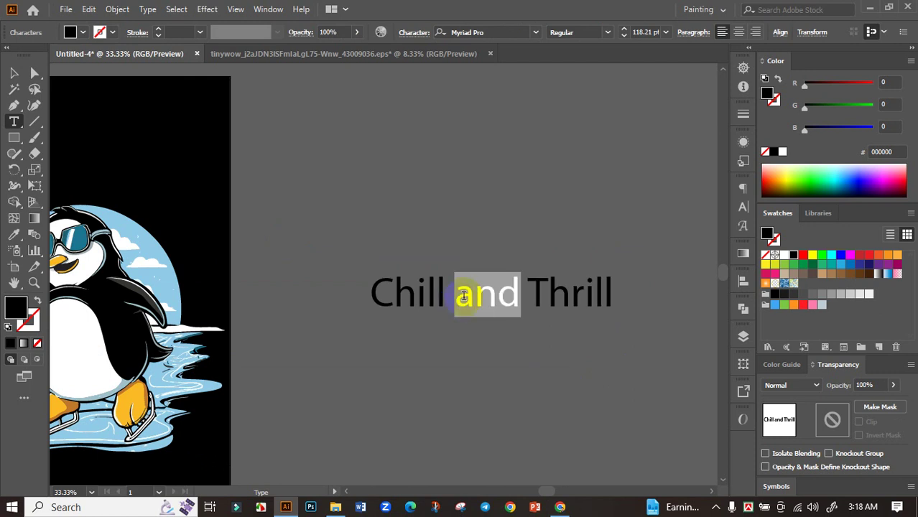
pyautogui.write('&')
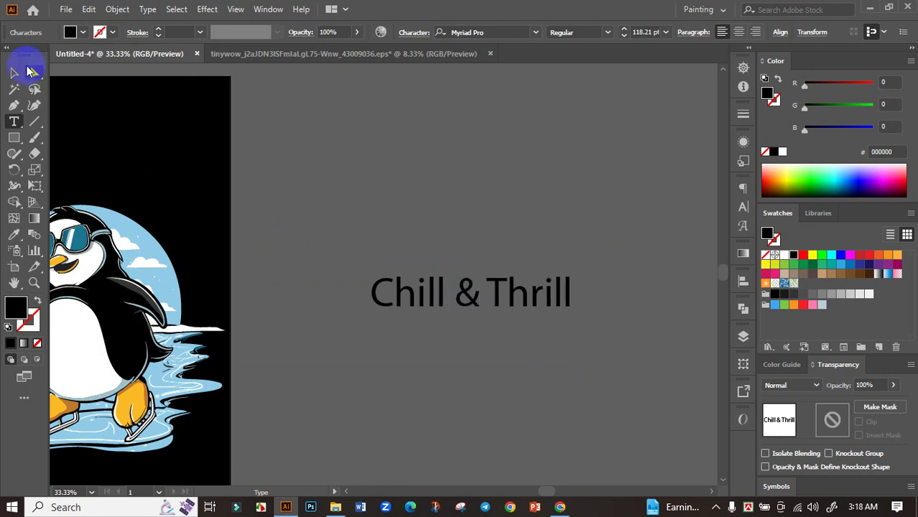
pyautogui.click(14, 73)
# Set the text in Falcon-Poster-Bold and position it up and right beside the artboard
pyautogui.click(535, 32)
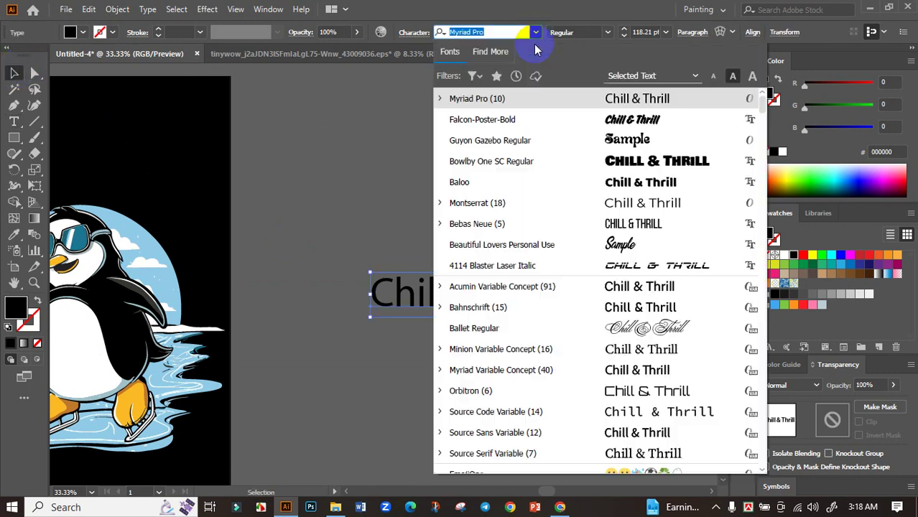
pyautogui.click(612, 117)
pyautogui.moveTo(460, 311)
pyautogui.mouseDown()
pyautogui.moveTo(334, 307)
pyautogui.moveTo(601, 235)
pyautogui.moveTo(588, 217)
pyautogui.moveTo(568, 228)
pyautogui.mouseUp()
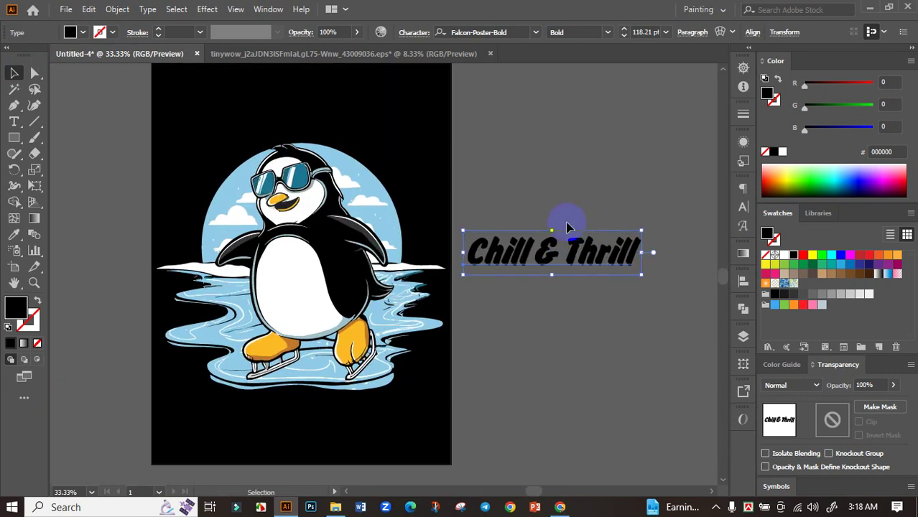
pyautogui.doubleClick(552, 250)
pyautogui.hotkey('ctrl', 'a')
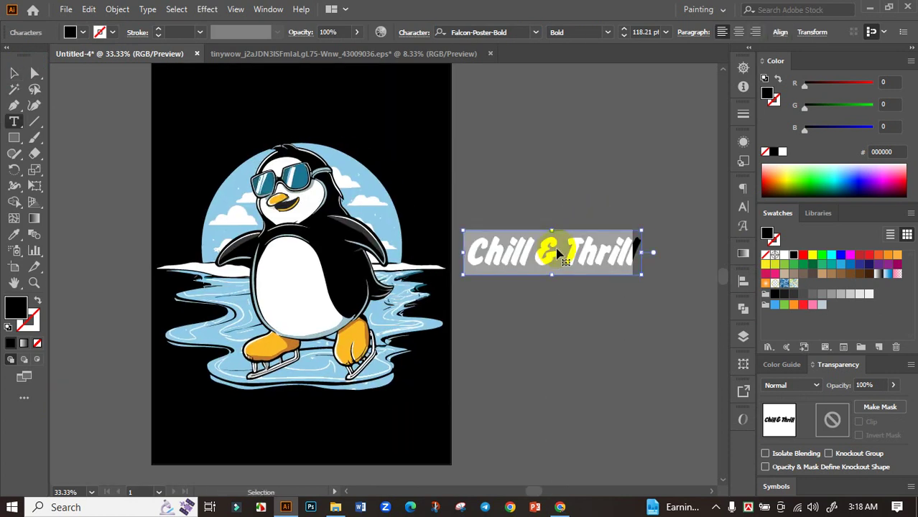
pyautogui.click(14, 73)
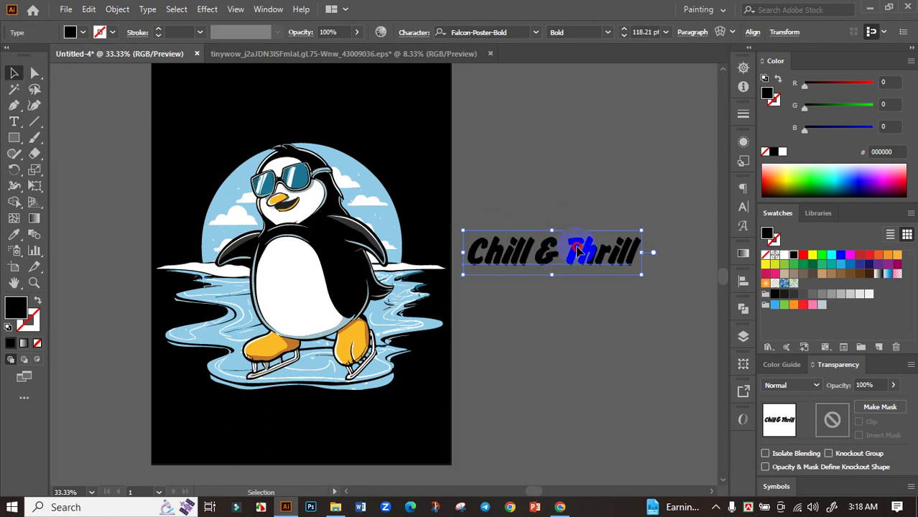
pyautogui.moveTo(549, 246); pyautogui.dragTo(629, 192)
pyautogui.click(581, 267)
# Draw a black ellipse over the penguin and nudge and narrow it to fit the round sky backdrop
pyautogui.moveTo(14, 137); pyautogui.dragTo(79, 180)
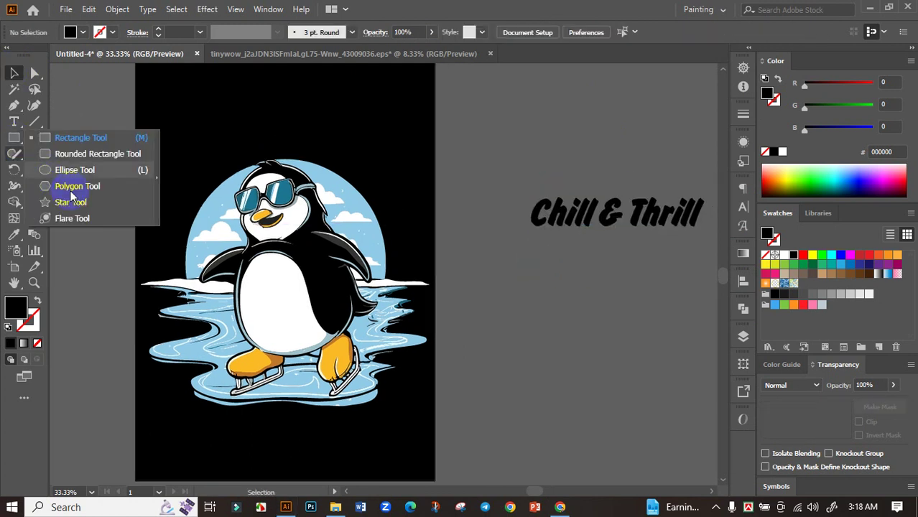
pyautogui.click(76, 174)
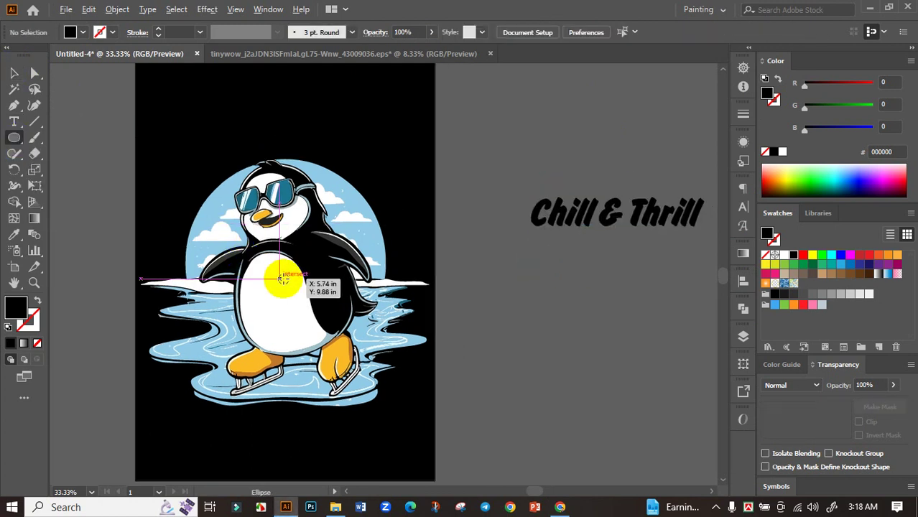
pyautogui.moveTo(286, 279); pyautogui.dragTo(395, 365)
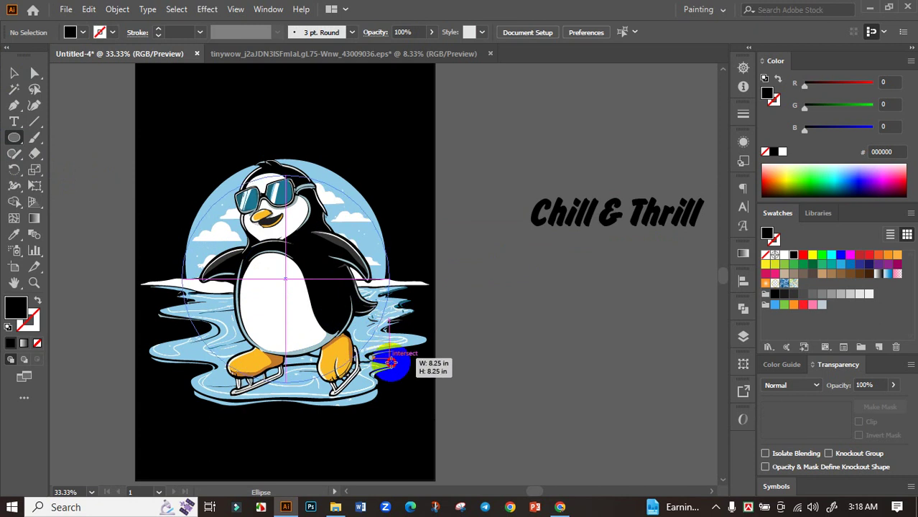
pyautogui.click(14, 72)
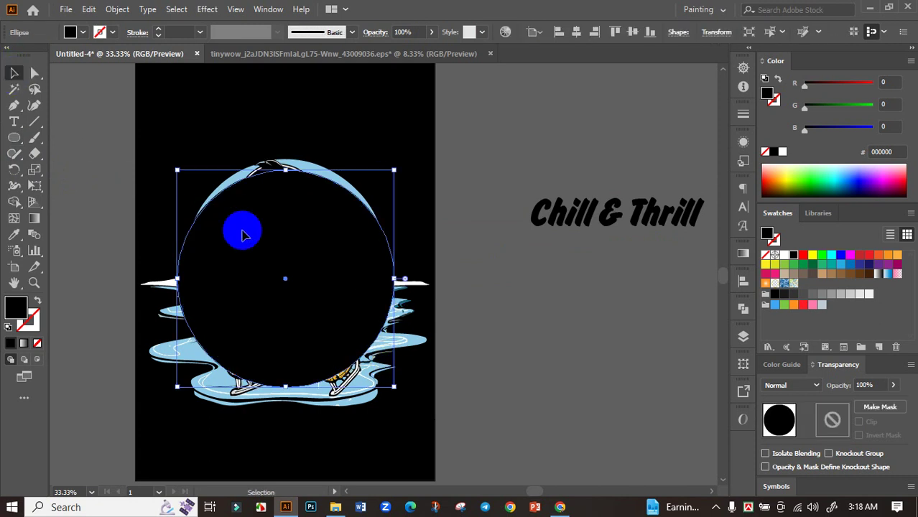
pyautogui.scroll(1, 280, 226)
pyautogui.moveTo(280, 227); pyautogui.dragTo(279, 212)
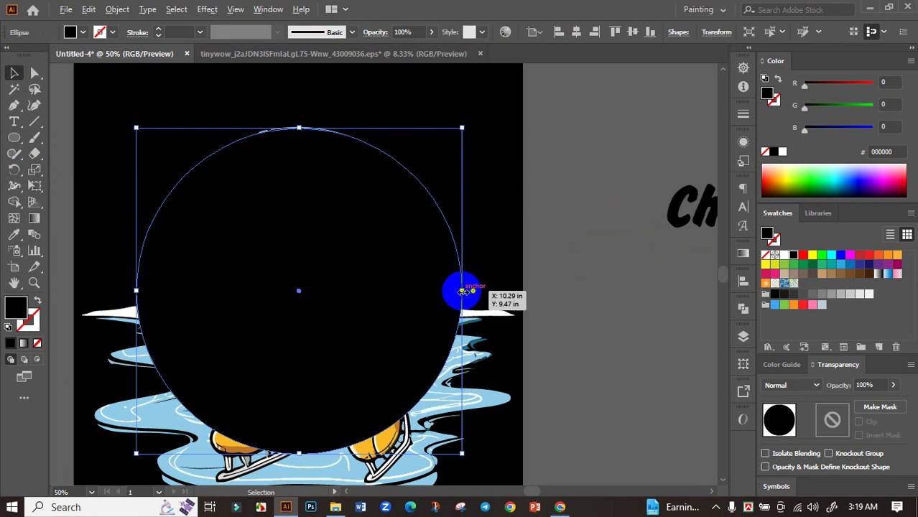
pyautogui.moveTo(462, 291); pyautogui.dragTo(453, 293)
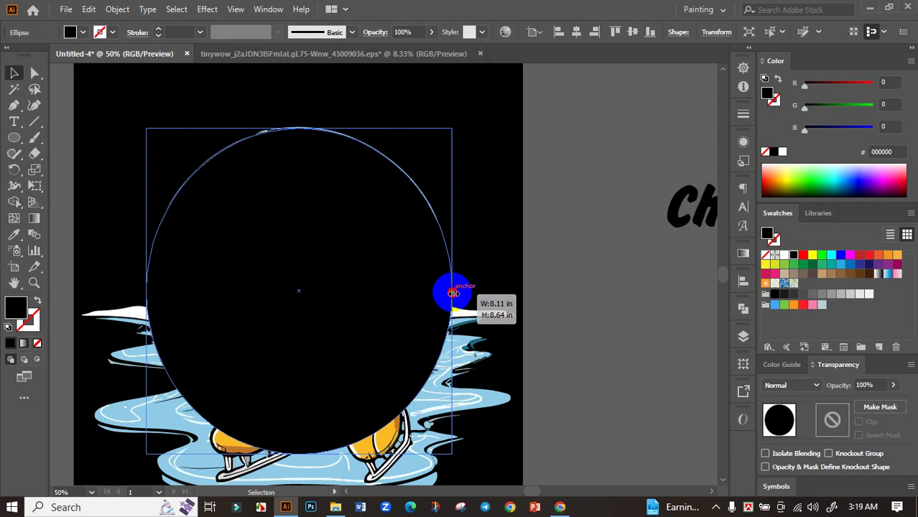
pyautogui.moveTo(454, 293); pyautogui.dragTo(452, 292)
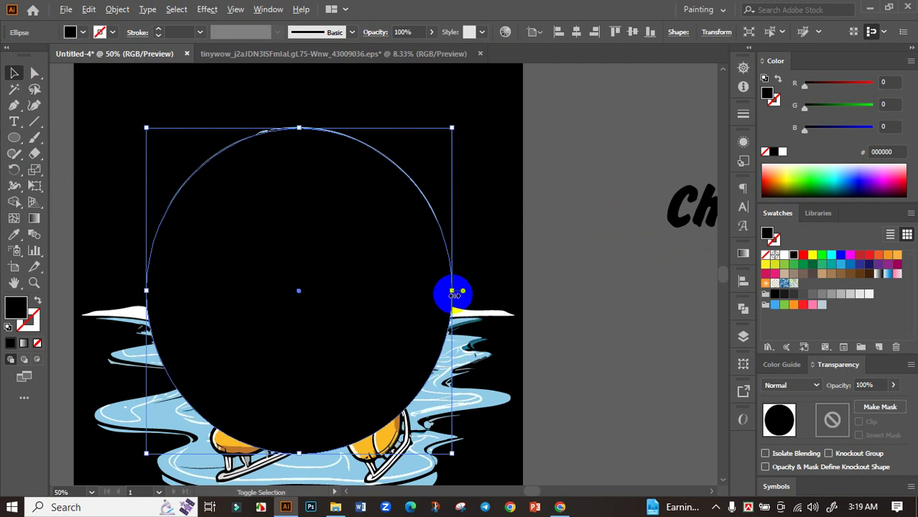
pyautogui.scroll(-1, 453, 293)
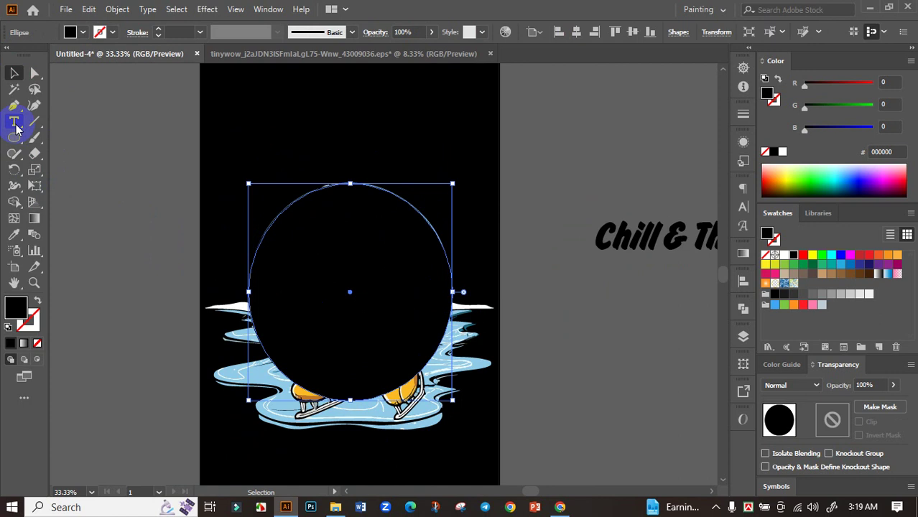
pyautogui.moveTo(15, 125); pyautogui.dragTo(105, 160)
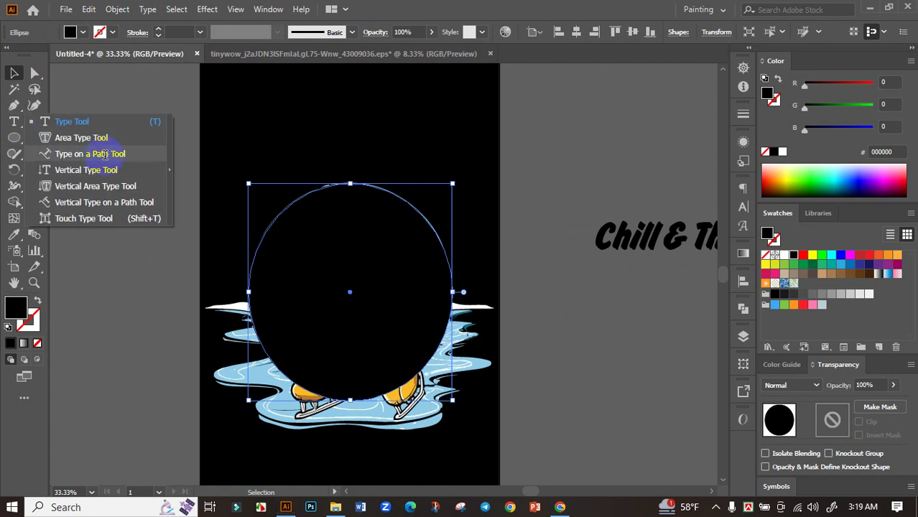
# Set the Chill & Thrill text on the circle's edge and colour it white
pyautogui.scroll(2, 250, 256)
pyautogui.click(250, 327)
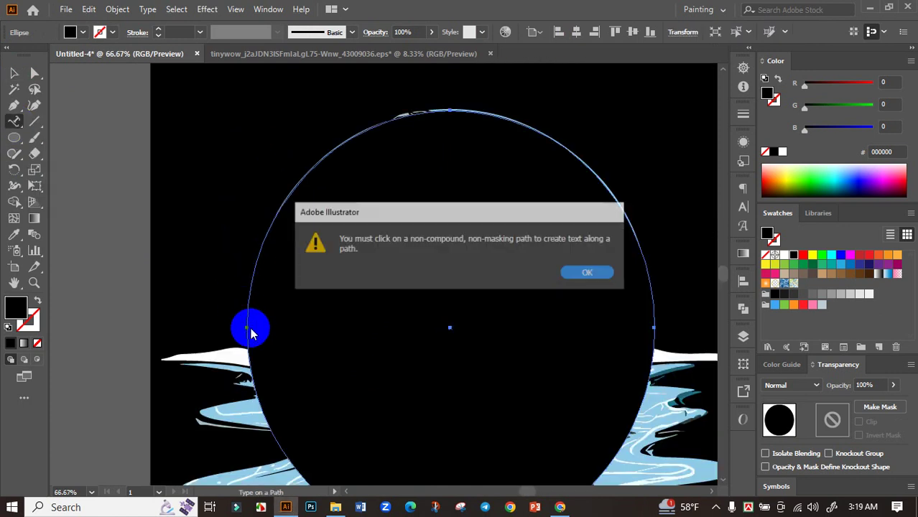
pyautogui.click(601, 277)
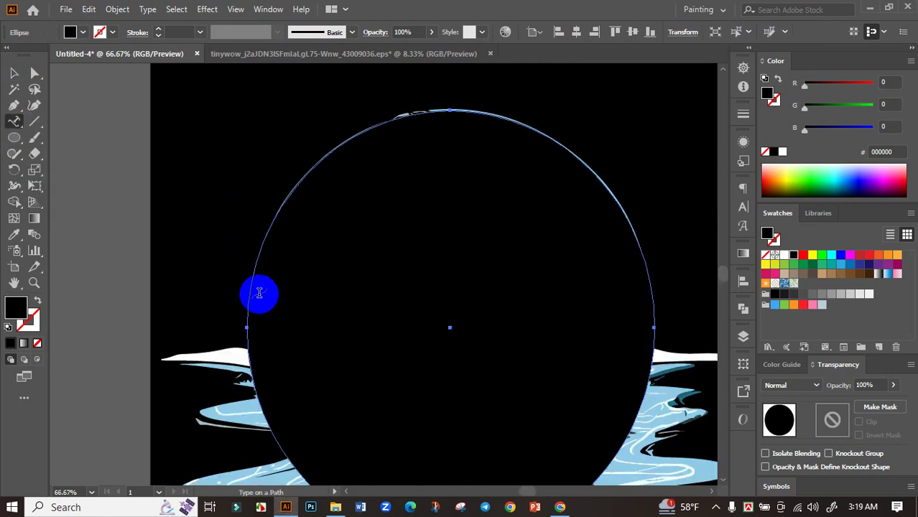
pyautogui.click(248, 325)
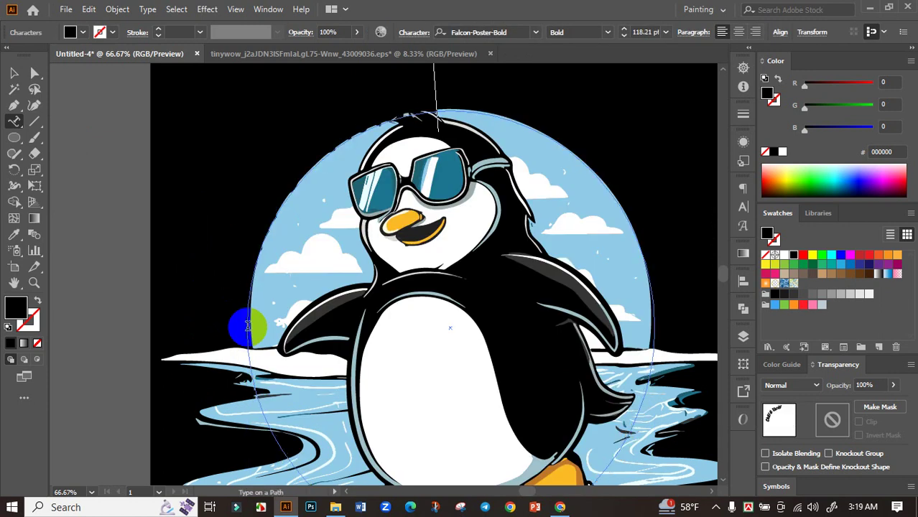
pyautogui.click(13, 72)
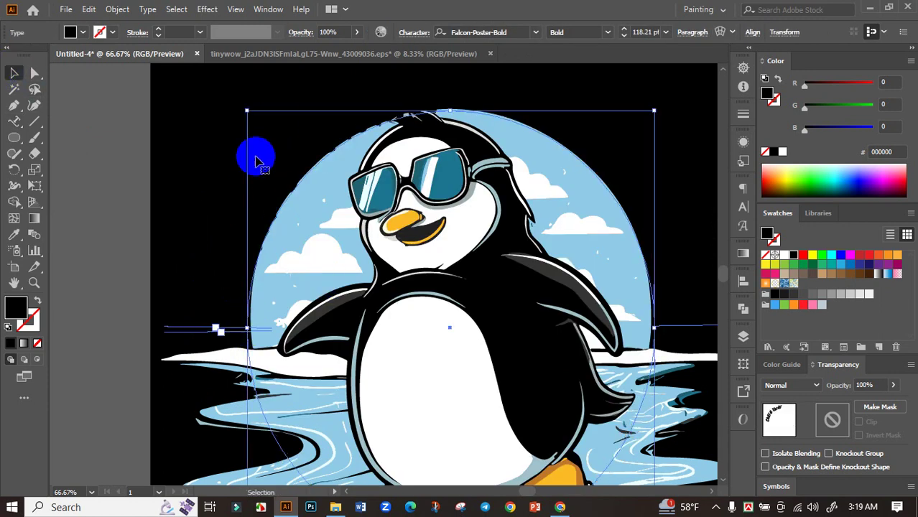
pyautogui.click(783, 255)
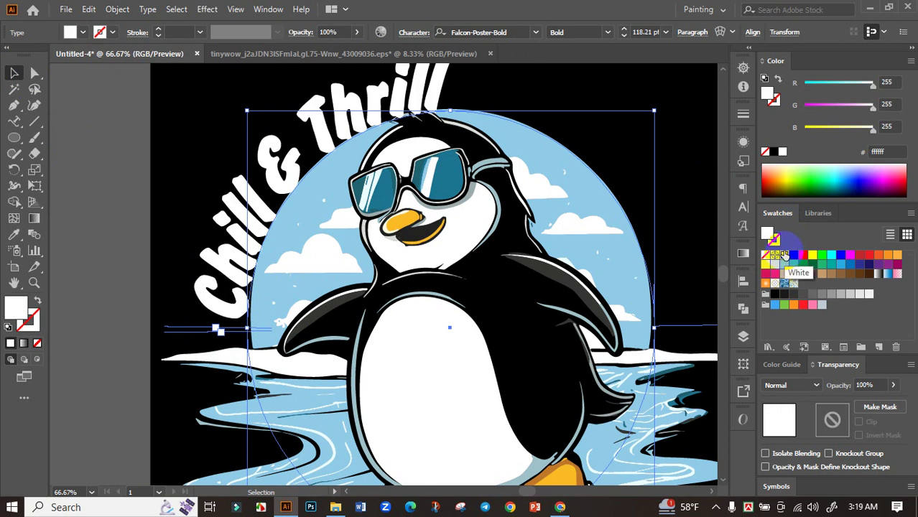
# Slide the text along the circle to the top and centre-align it on the path
pyautogui.keyDown('alt'); pyautogui.scroll(-2, 344, 181); pyautogui.keyUp('alt')
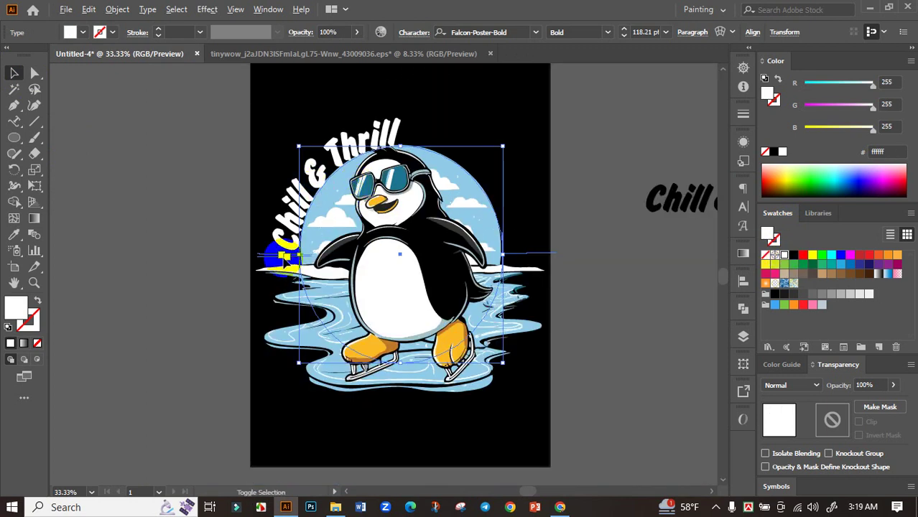
pyautogui.keyDown('alt'); pyautogui.scroll(3, 284, 262); pyautogui.keyUp('alt')
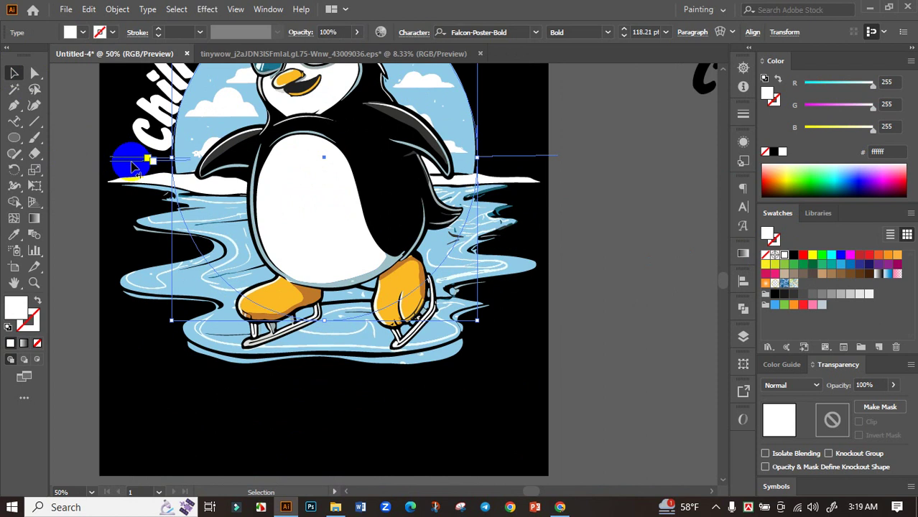
pyautogui.moveTo(132, 167); pyautogui.dragTo(543, 156)
pyautogui.scroll(3, 557, 243)
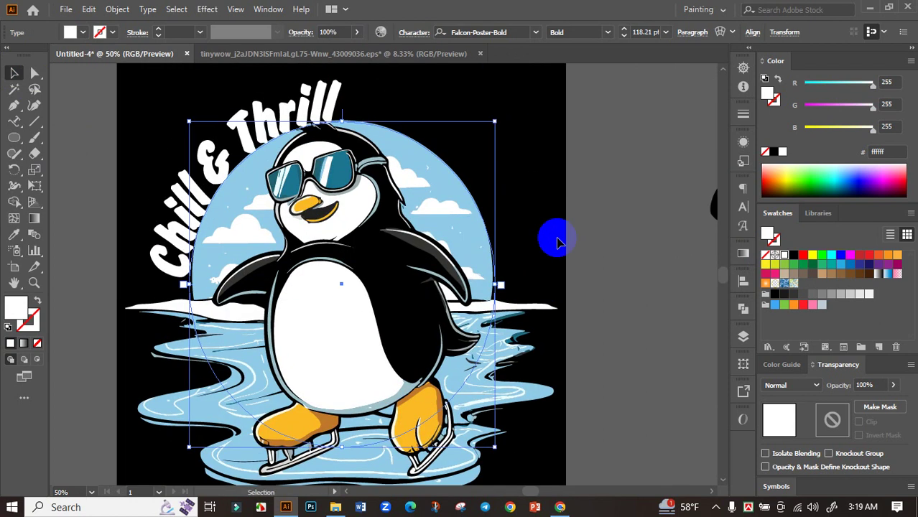
pyautogui.click(701, 38)
pyautogui.click(586, 57)
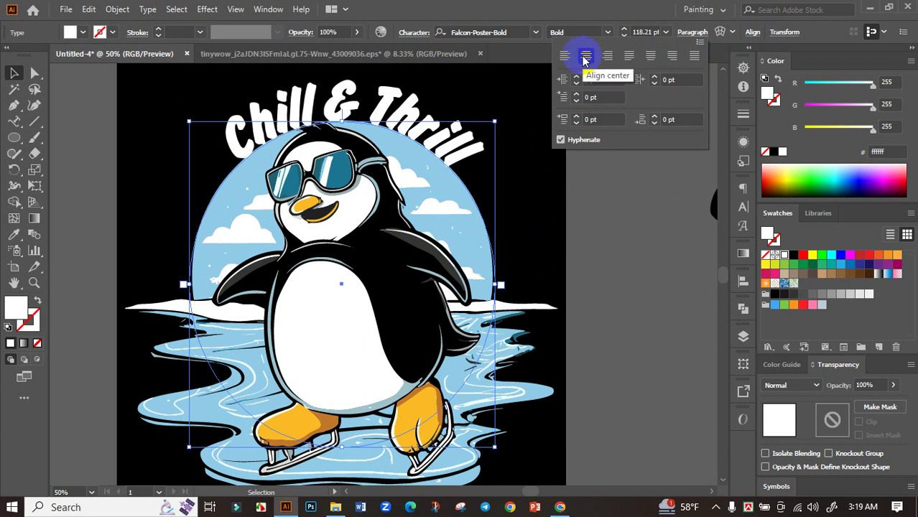
# Step the arched text's font size up to 189 pt, then back down to 124 pt
pyautogui.scroll(2, 582, 59)
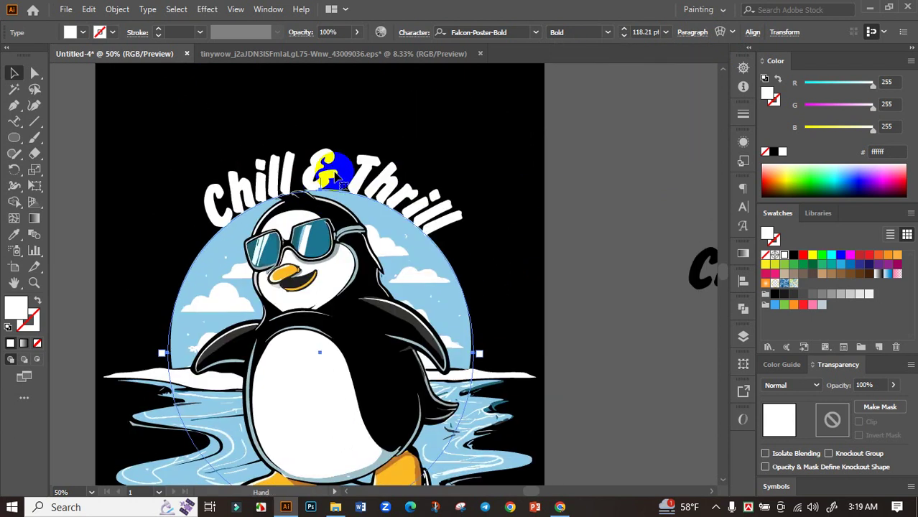
pyautogui.click(624, 32)
pyautogui.click(624, 32)
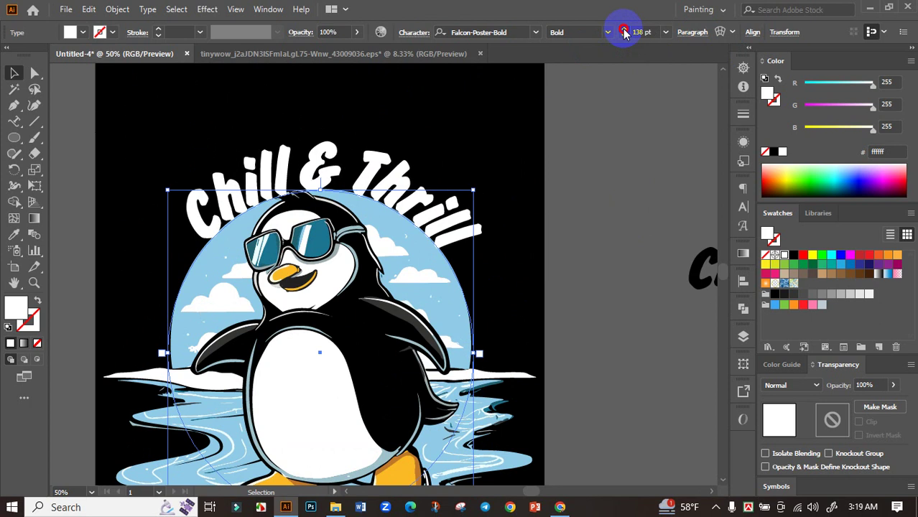
pyautogui.click(623, 32)
pyautogui.click(624, 32)
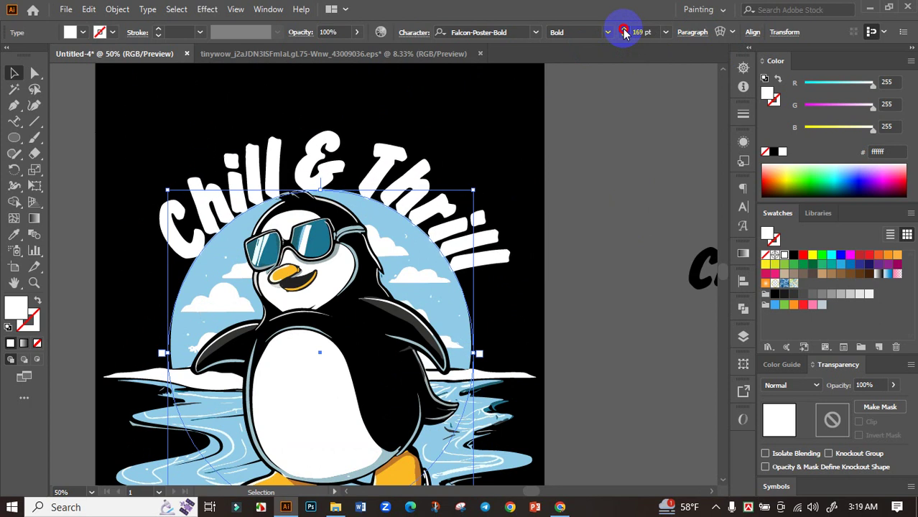
pyautogui.click(623, 32)
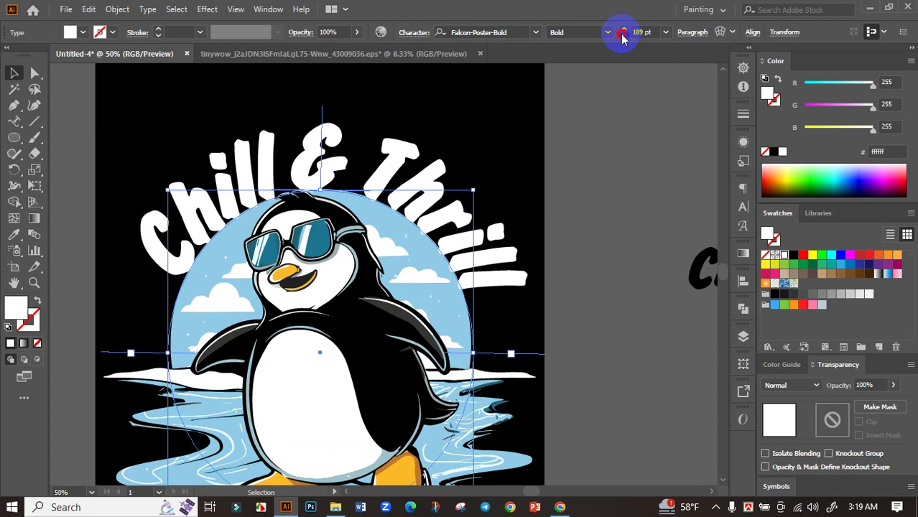
pyautogui.click(623, 35)
pyautogui.click(623, 35)
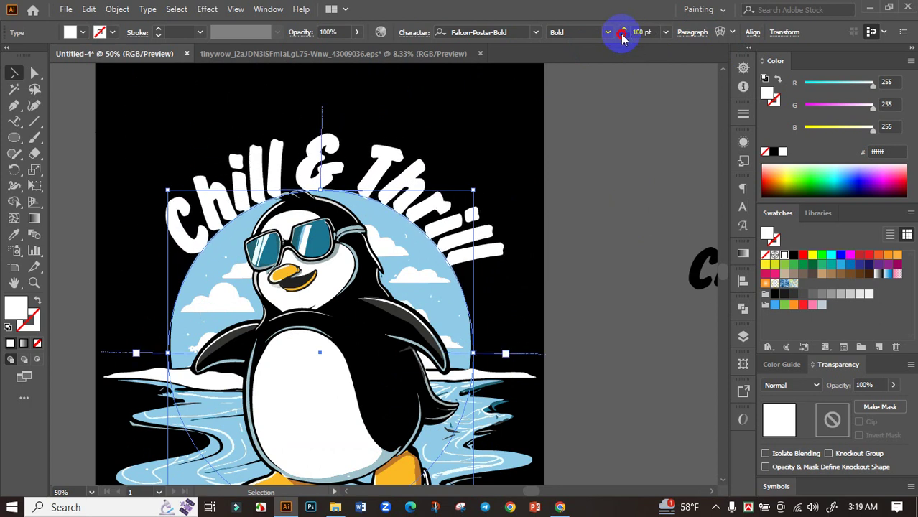
pyautogui.click(623, 35)
pyautogui.click(623, 35)
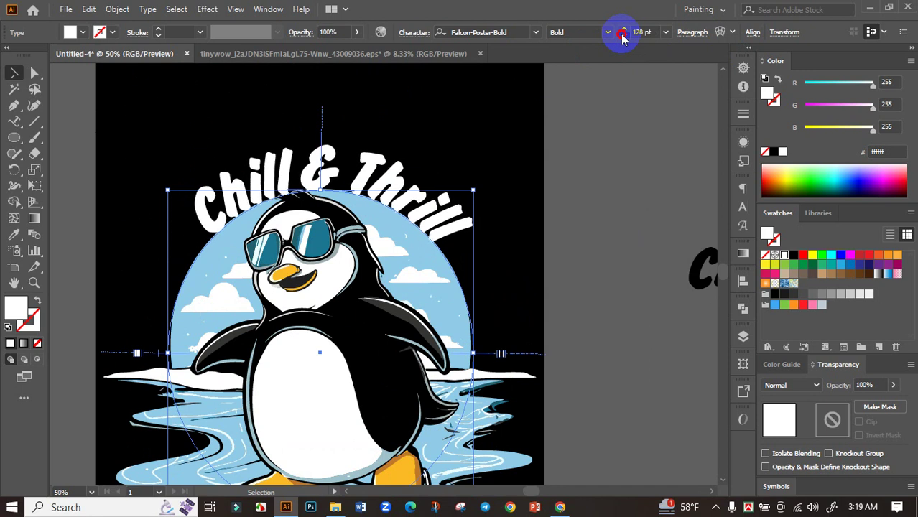
pyautogui.click(623, 35)
pyautogui.doubleClick(399, 201)
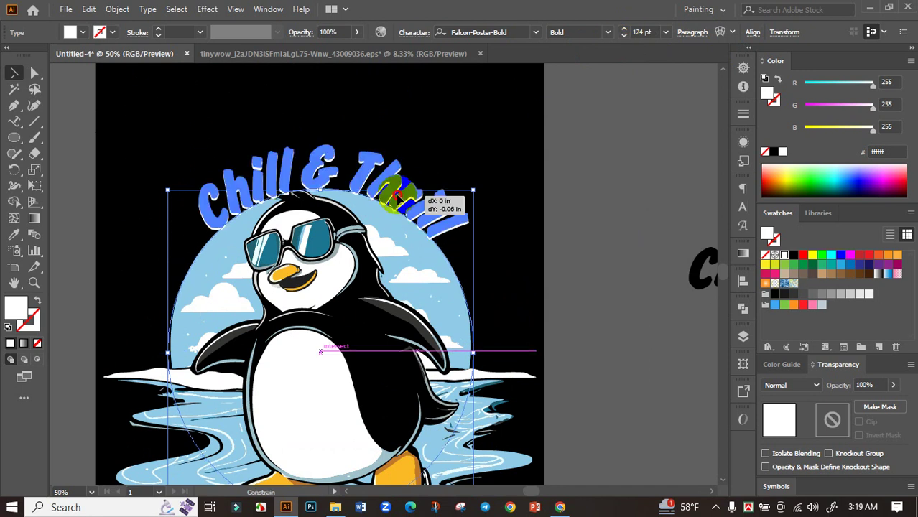
pyautogui.click(430, 195)
pyautogui.click(563, 241)
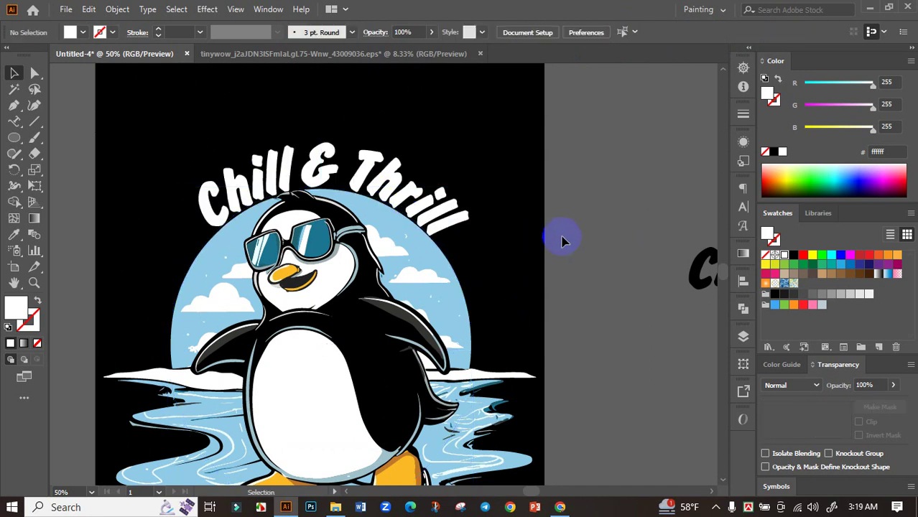
# Reposition the arched Chill & Thrill text slightly higher above the penguin
pyautogui.scroll(-2, 438, 185)
pyautogui.scroll(2, 449, 191)
pyautogui.click(503, 222)
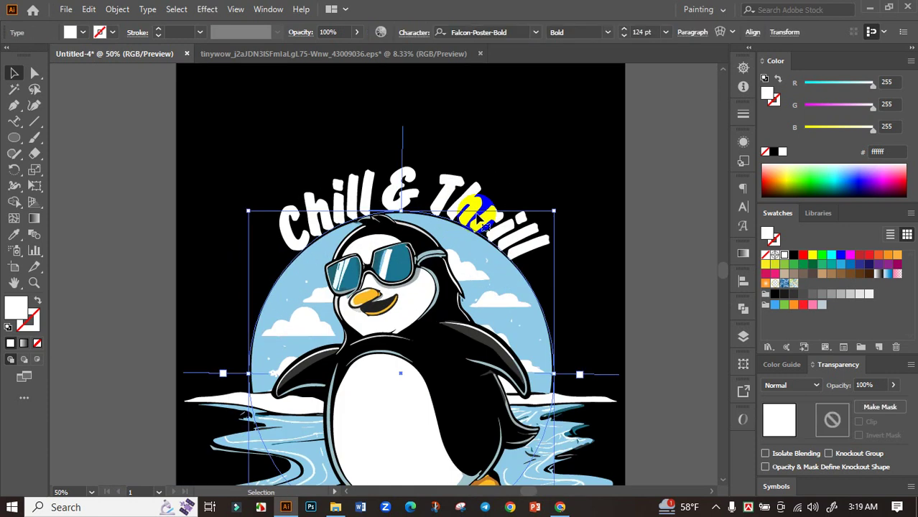
pyautogui.doubleClick(279, 240)
pyautogui.click(297, 239)
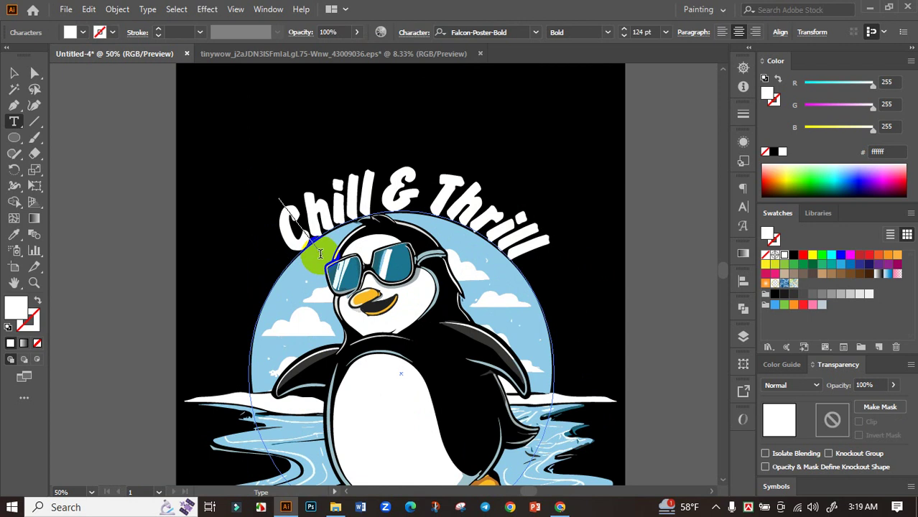
pyautogui.moveTo(320, 253); pyautogui.dragTo(329, 258)
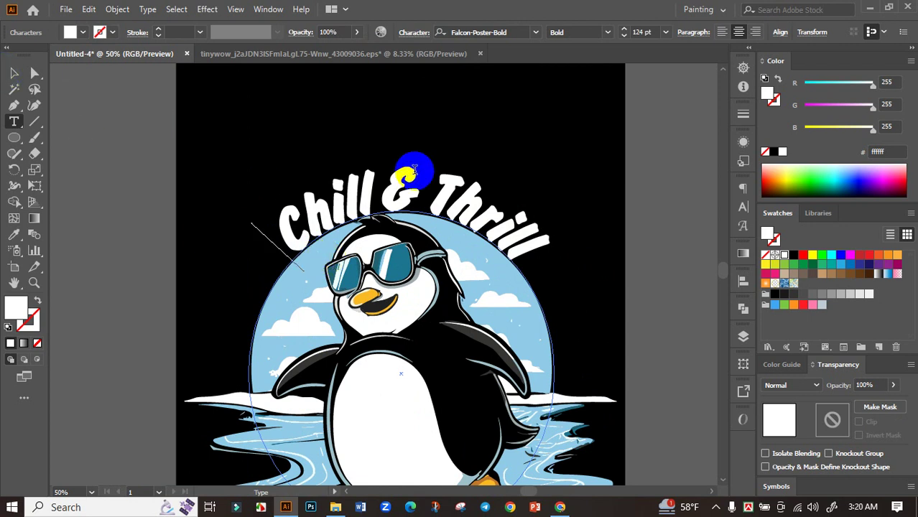
pyautogui.keyDown('alt'); pyautogui.scroll(-1, 413, 176); pyautogui.keyUp('alt')
pyautogui.click(13, 73)
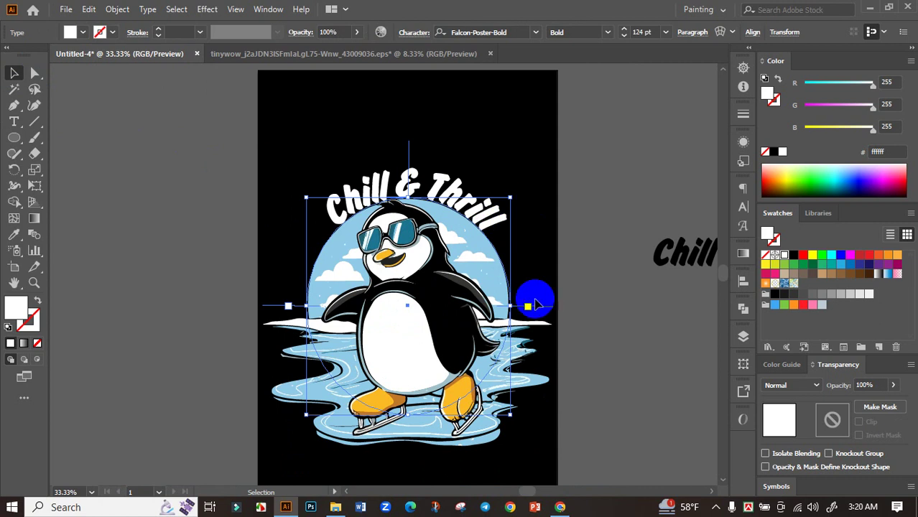
pyautogui.moveTo(545, 311); pyautogui.dragTo(553, 298)
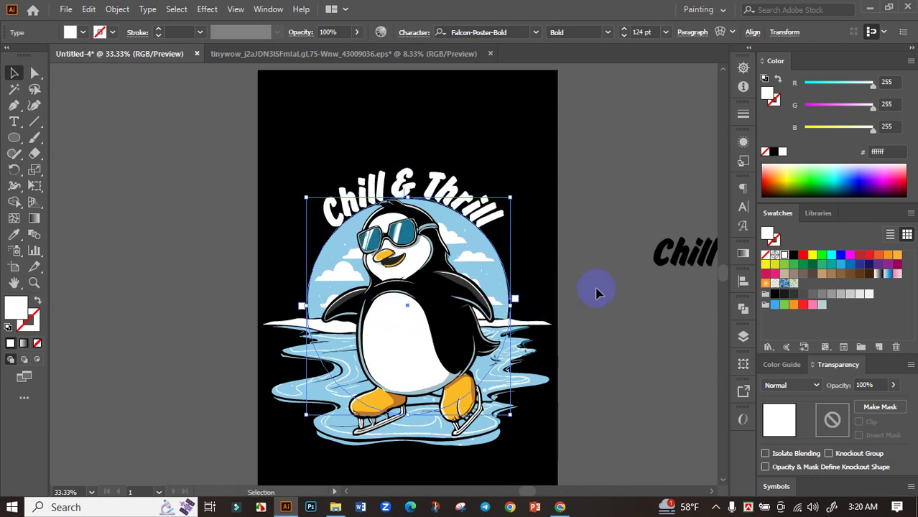
# Convert the arched Chill & Thrill text to outlines with Ctrl+Shift+O
pyautogui.click(131, 146)
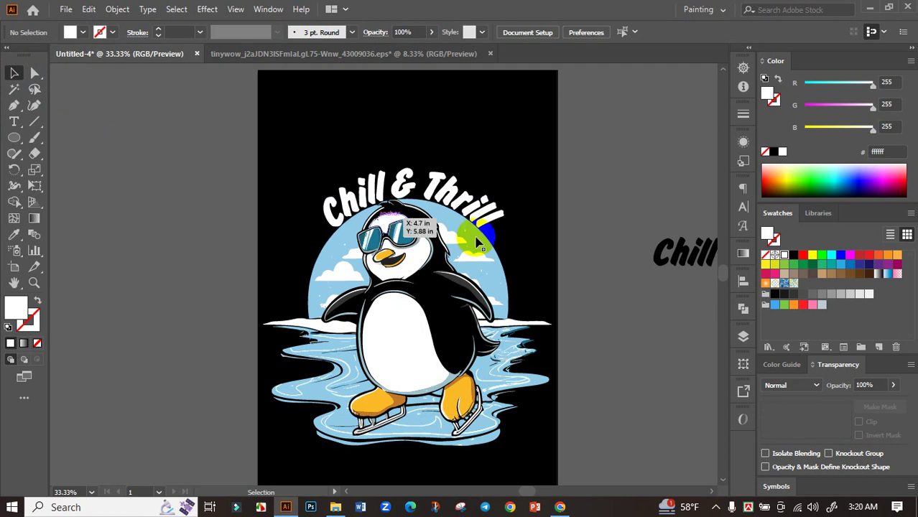
pyautogui.click(438, 194)
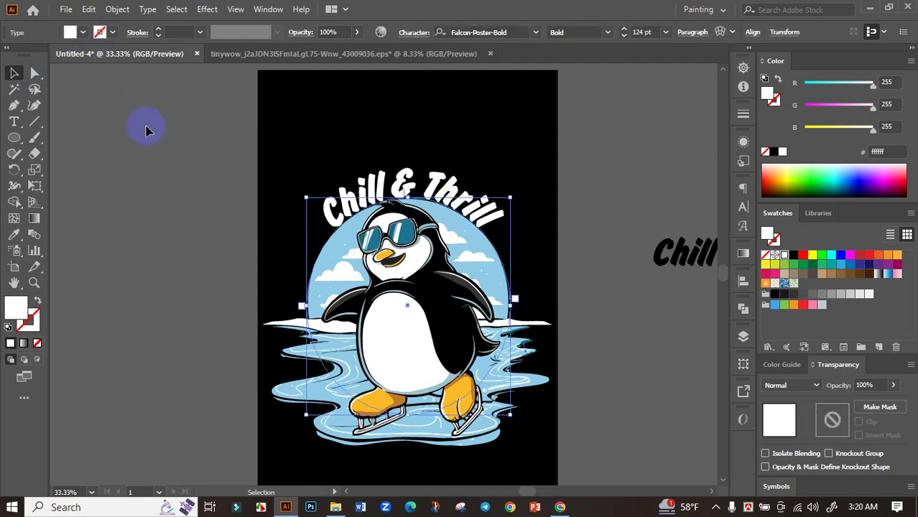
pyautogui.hotkey('ctrl', 'shift', 'o')
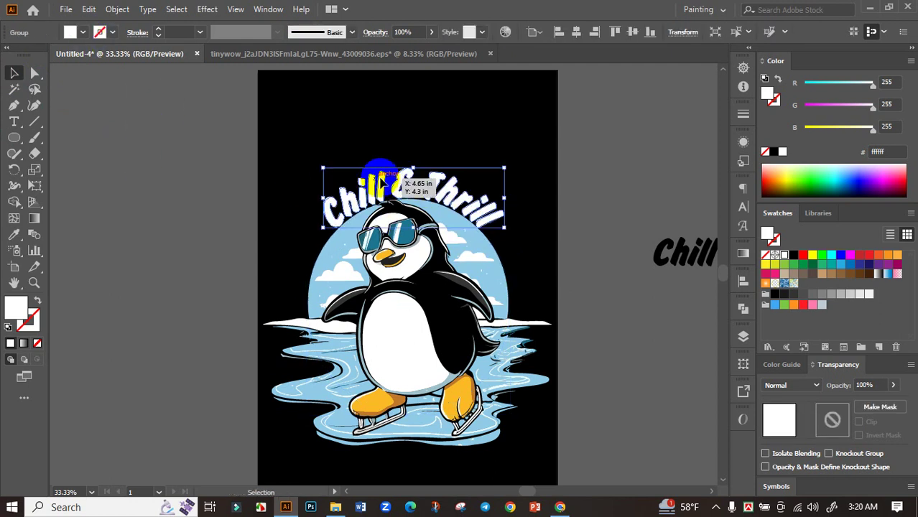
# Nudge the outlined lettering lower and recolour it with the beak's yellow-orange #faba25
pyautogui.scroll(3, 416, 186)
pyautogui.scroll(-3, 524, 246)
pyautogui.press('a')
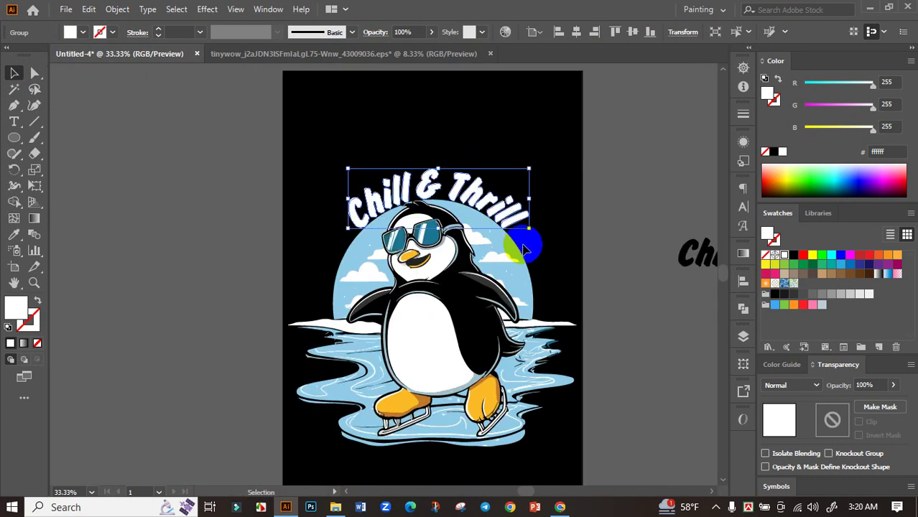
pyautogui.moveTo(495, 159); pyautogui.dragTo(594, 256)
pyautogui.press('v')
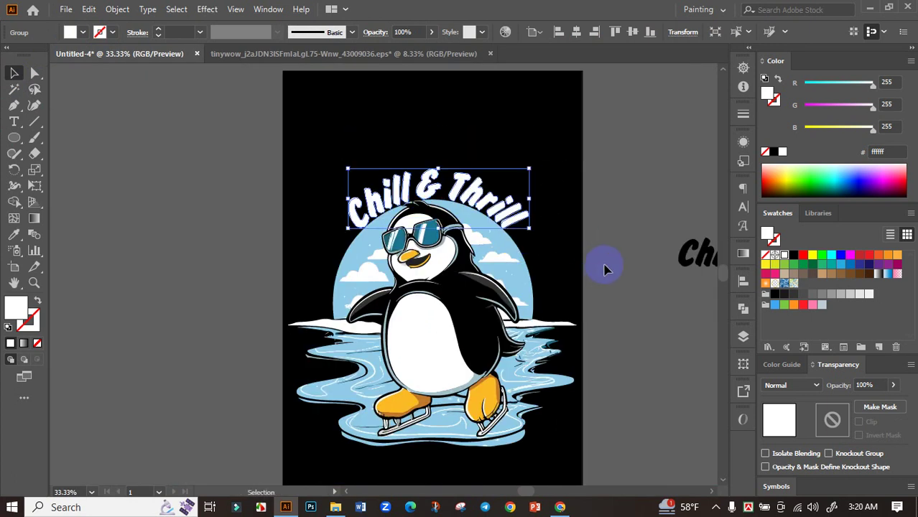
pyautogui.click(597, 259)
pyautogui.scroll(2, 474, 209)
pyautogui.click(474, 207)
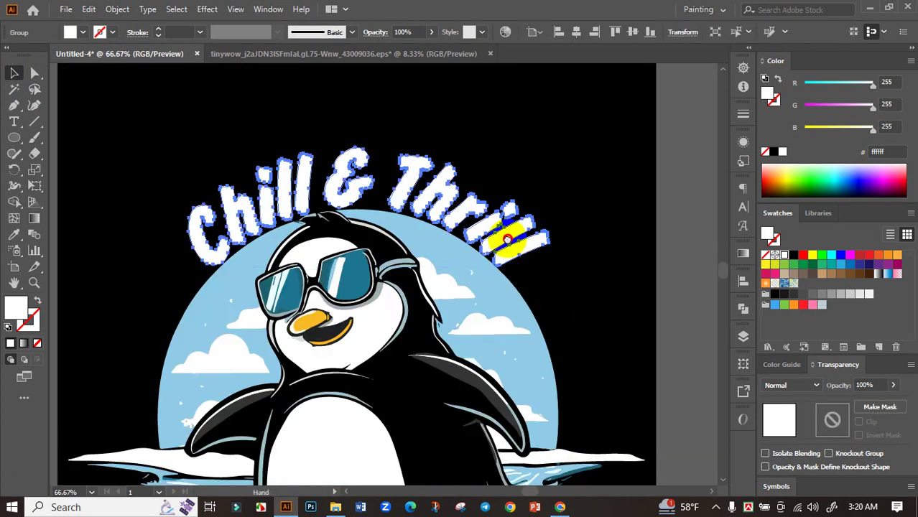
pyautogui.scroll(-3, 474, 207)
pyautogui.click(13, 234)
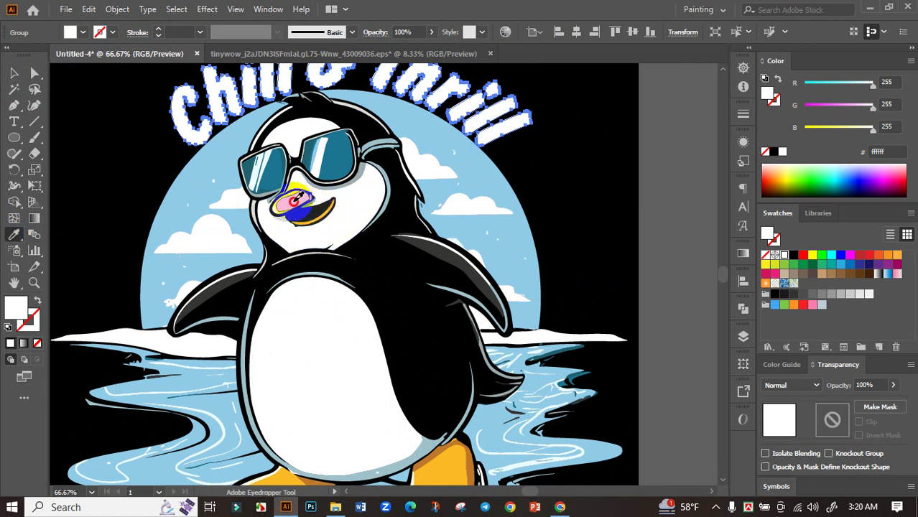
pyautogui.click(300, 207)
# Enlarge the lettering upward from the top handle and move it straight down slightly
pyautogui.scroll(3, 204, 115)
pyautogui.press('v')
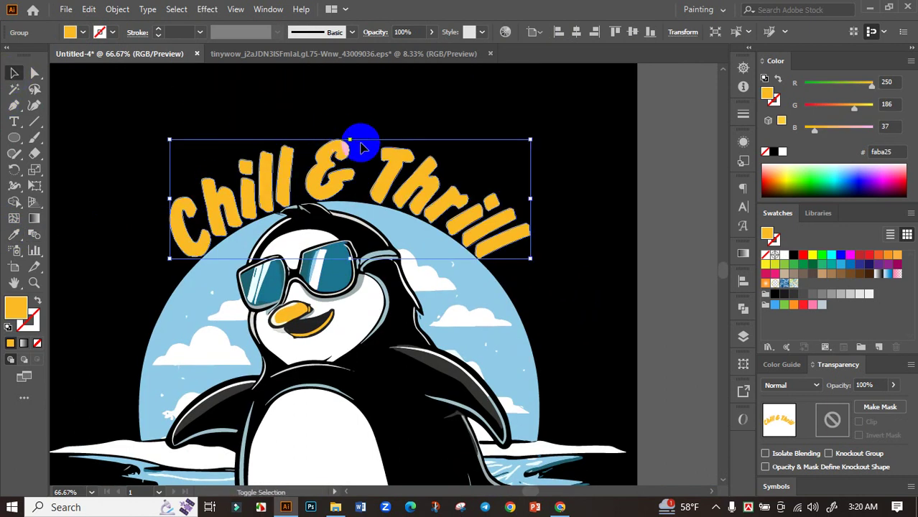
pyautogui.moveTo(350, 140); pyautogui.dragTo(349, 119)
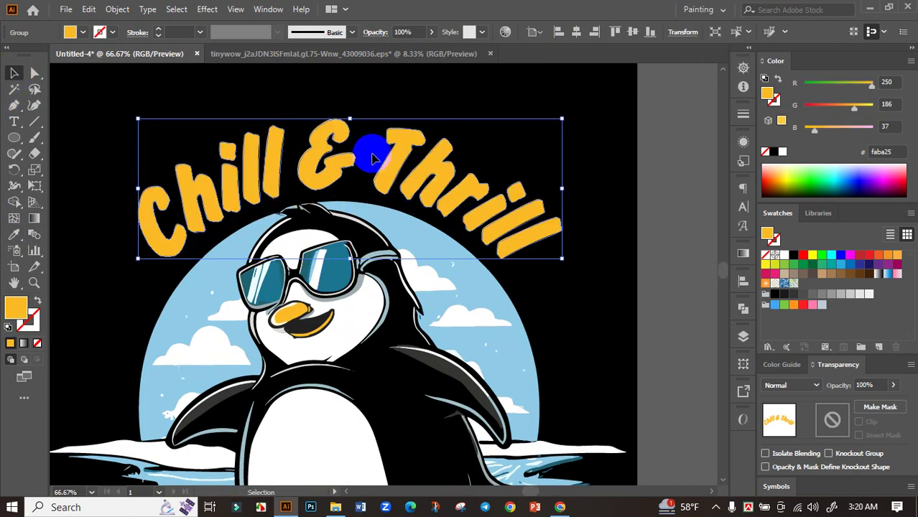
pyautogui.moveTo(351, 158); pyautogui.dragTo(346, 171)
# Centre the yellow lettering horizontally on the artboard, then shift it slightly right
pyautogui.scroll(-2, 504, 236)
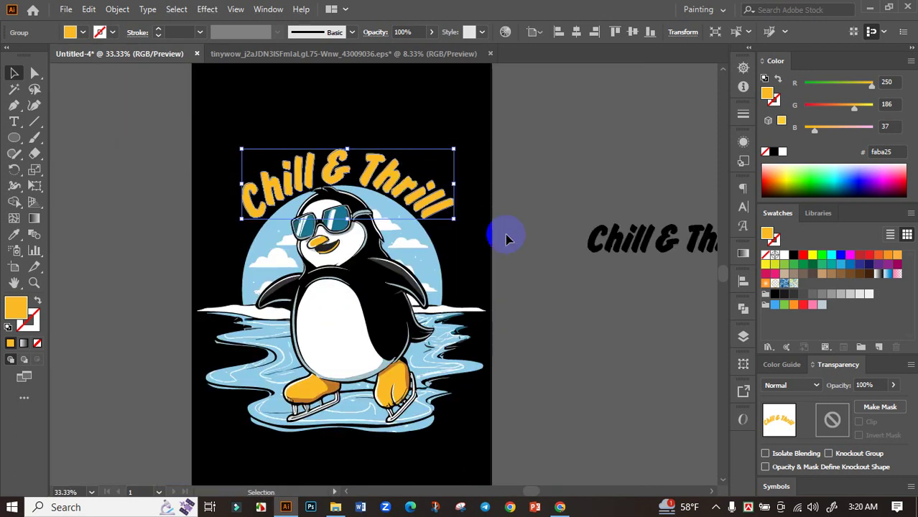
pyautogui.click(504, 236)
pyautogui.scroll(-1, 511, 242)
pyautogui.scroll(-1, 510, 246)
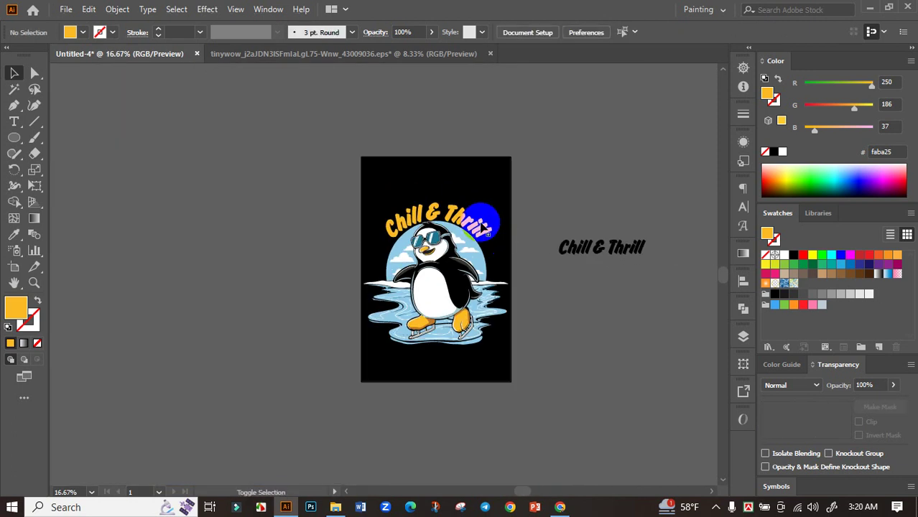
pyautogui.scroll(2, 480, 223)
pyautogui.click(493, 241)
pyautogui.click(744, 287)
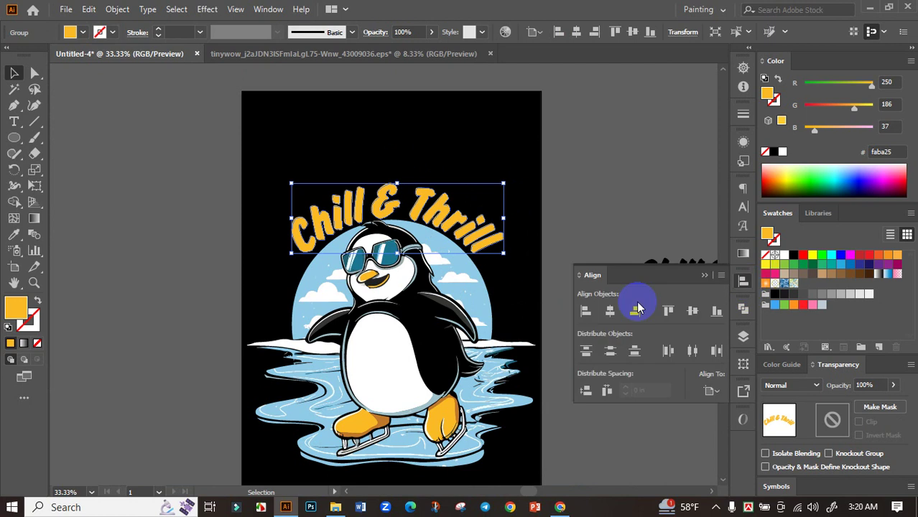
pyautogui.click(609, 311)
pyautogui.click(702, 277)
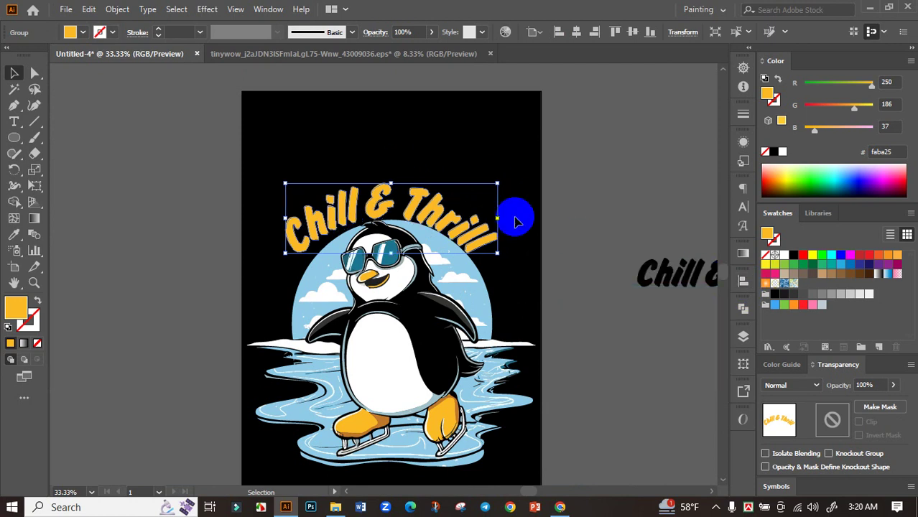
pyautogui.scroll(2, 512, 212)
pyautogui.moveTo(370, 250)
pyautogui.mouseDown()
pyautogui.moveTo(400, 158)
pyautogui.moveTo(429, 156)
pyautogui.mouseUp()
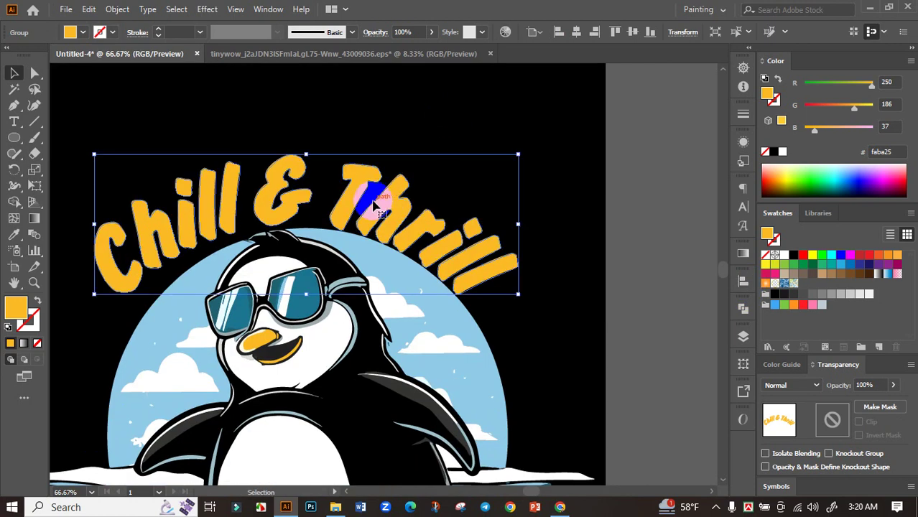
pyautogui.moveTo(381, 205); pyautogui.dragTo(393, 205)
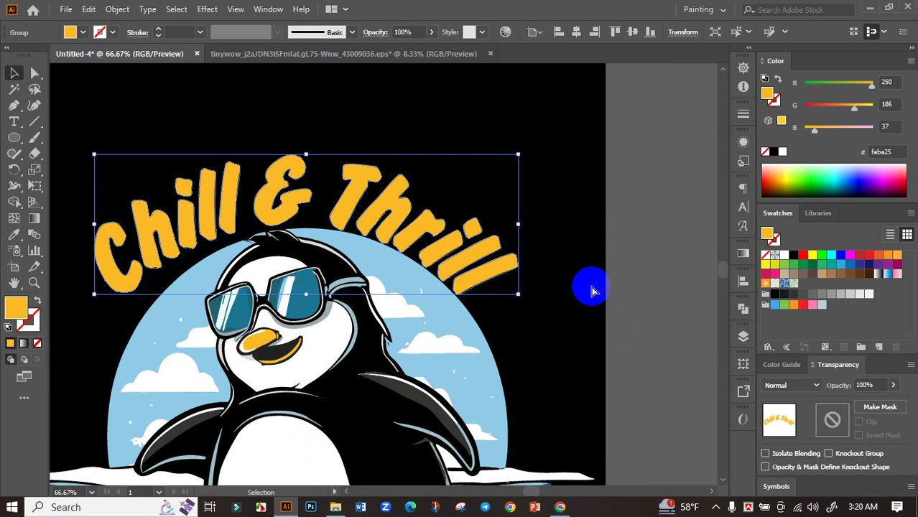
pyautogui.click(605, 245)
# Delete the leftover black Chill & Thrill text beside the artboard
pyautogui.scroll(-3, 606, 246)
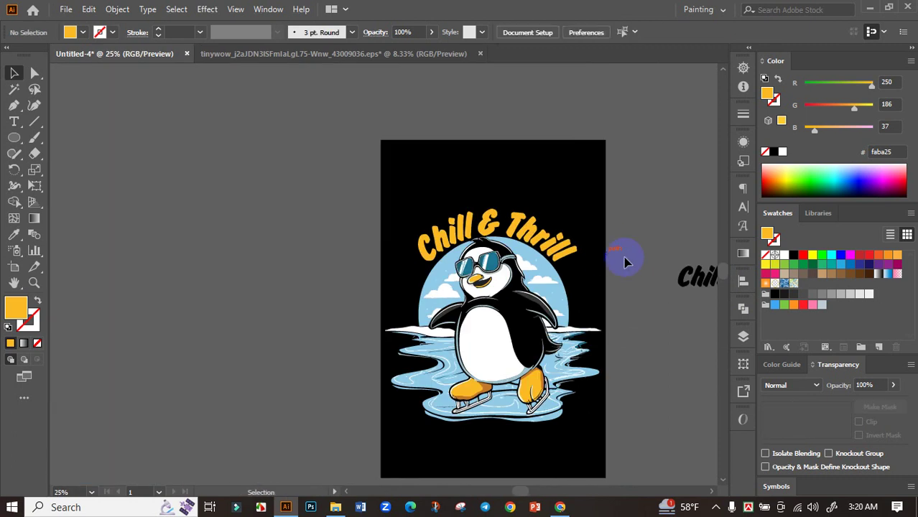
pyautogui.moveTo(625, 256); pyautogui.dragTo(522, 191)
pyautogui.moveTo(614, 237); pyautogui.dragTo(533, 237)
pyautogui.moveTo(456, 148); pyautogui.dragTo(651, 273)
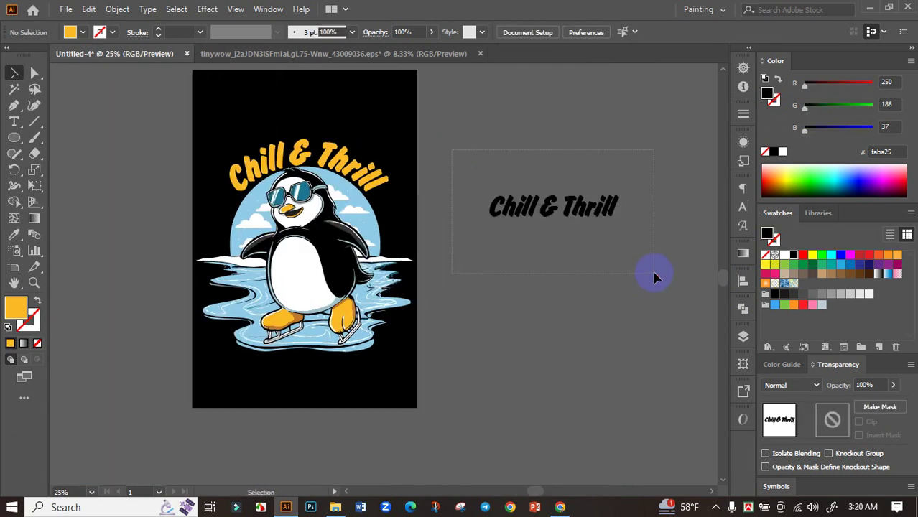
pyautogui.press('Delete')
pyautogui.moveTo(466, 209); pyautogui.dragTo(496, 224)
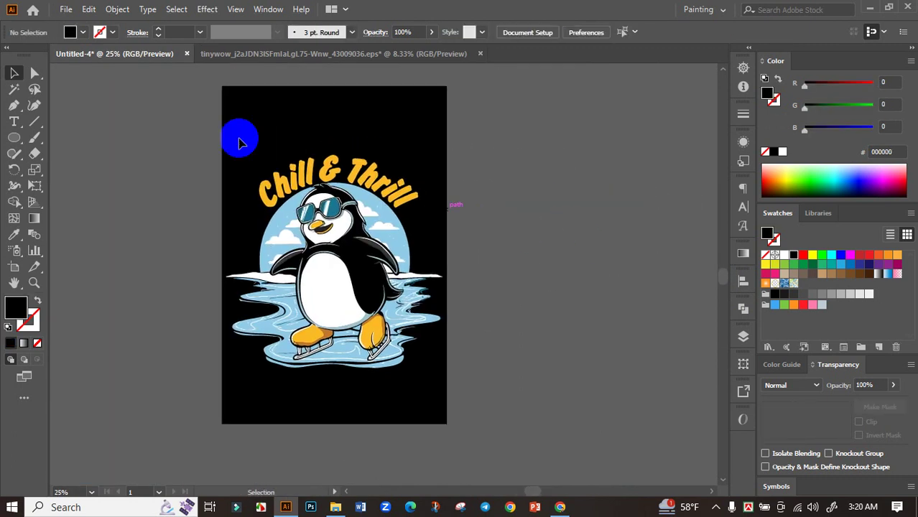
pyautogui.click(361, 304)
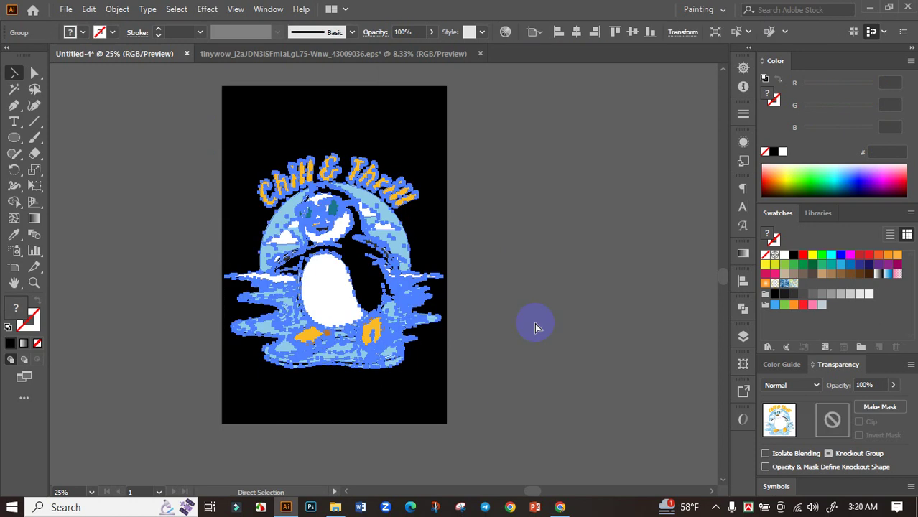
# Vertically centre the penguin-and-lettering group on the artboard and dock the Align panel at the side
pyautogui.click(743, 281)
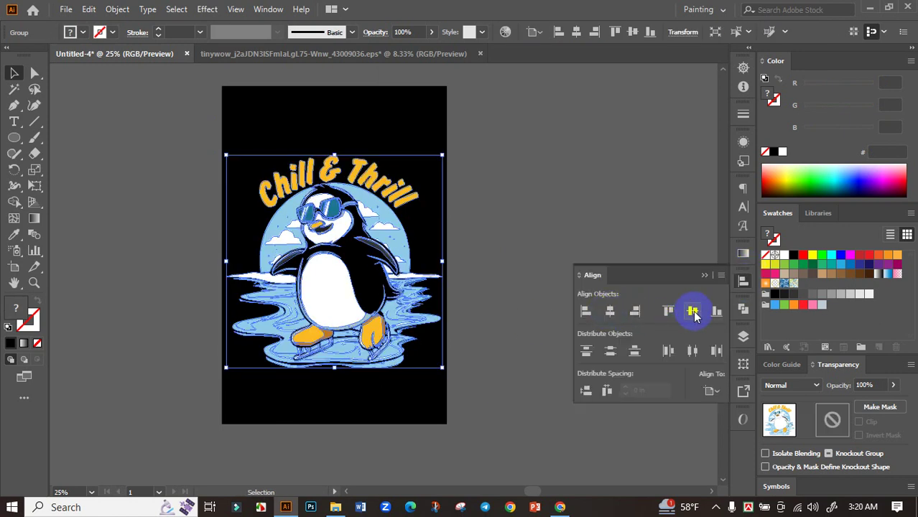
pyautogui.click(692, 311)
pyautogui.moveTo(698, 274); pyautogui.dragTo(702, 278)
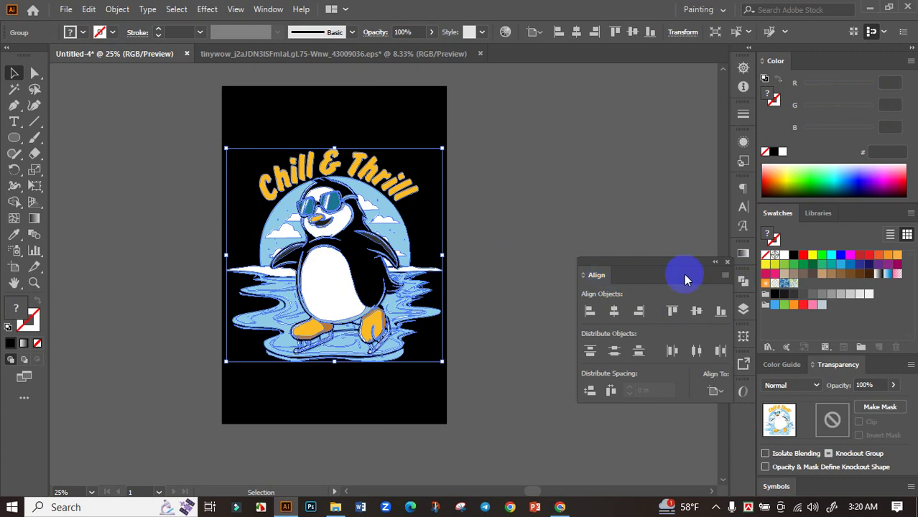
pyautogui.moveTo(683, 274)
pyautogui.mouseDown()
pyautogui.moveTo(648, 300)
pyautogui.moveTo(741, 298)
pyautogui.moveTo(733, 295)
pyautogui.mouseUp()
pyautogui.click(743, 307)
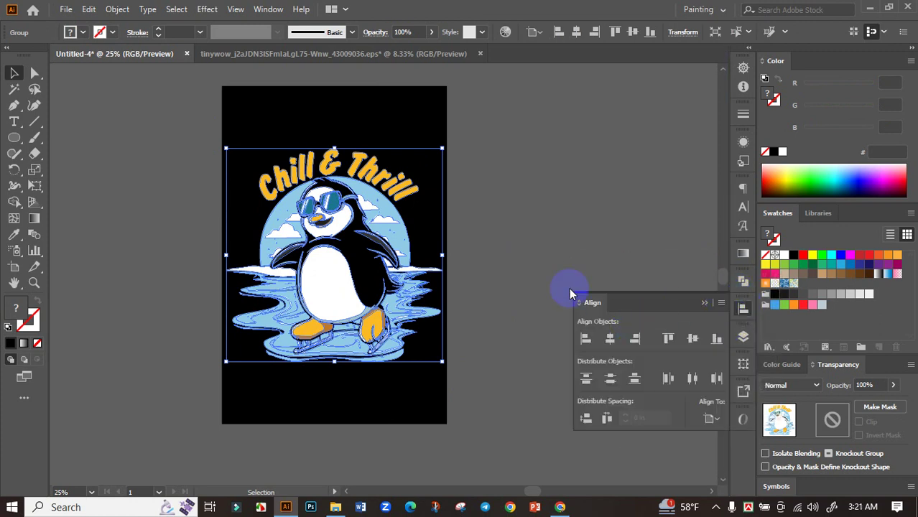
pyautogui.click(522, 241)
pyautogui.hotkey('ctrl', 'z')
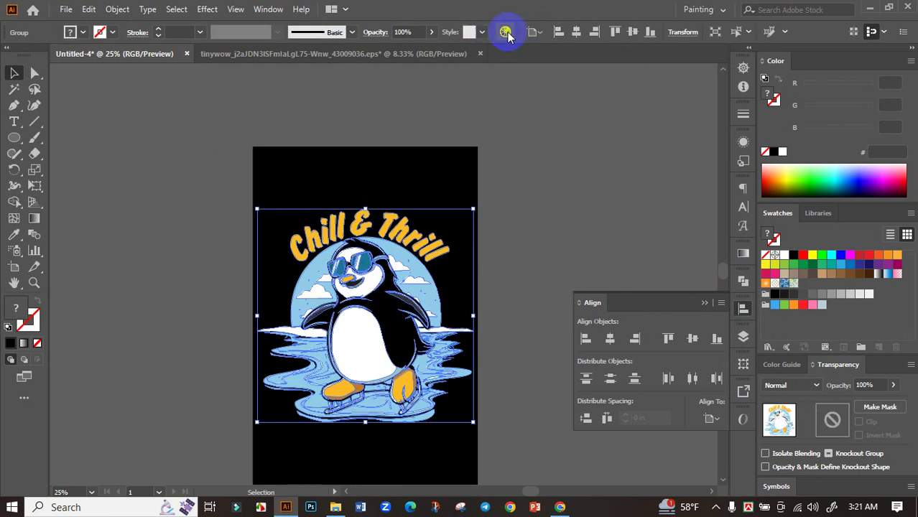
# Recolor the penguin artwork with linked harmony colors, raising orange saturation from 78% to 98%
pyautogui.click(507, 33)
pyautogui.click(576, 70)
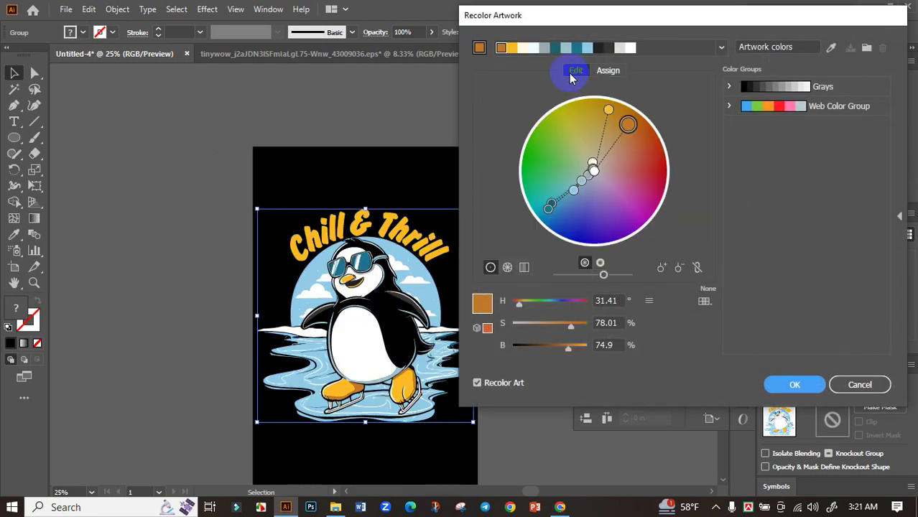
pyautogui.click(696, 269)
pyautogui.click(697, 269)
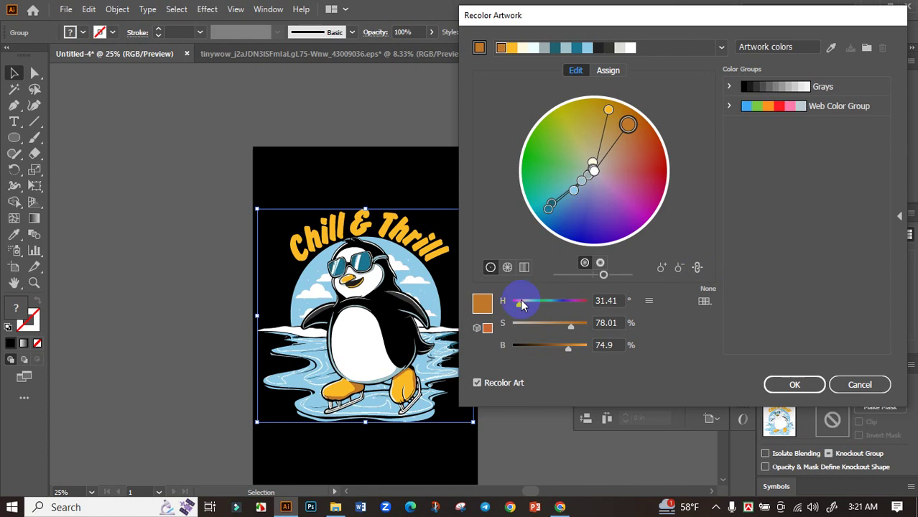
pyautogui.moveTo(580, 336); pyautogui.dragTo(588, 331)
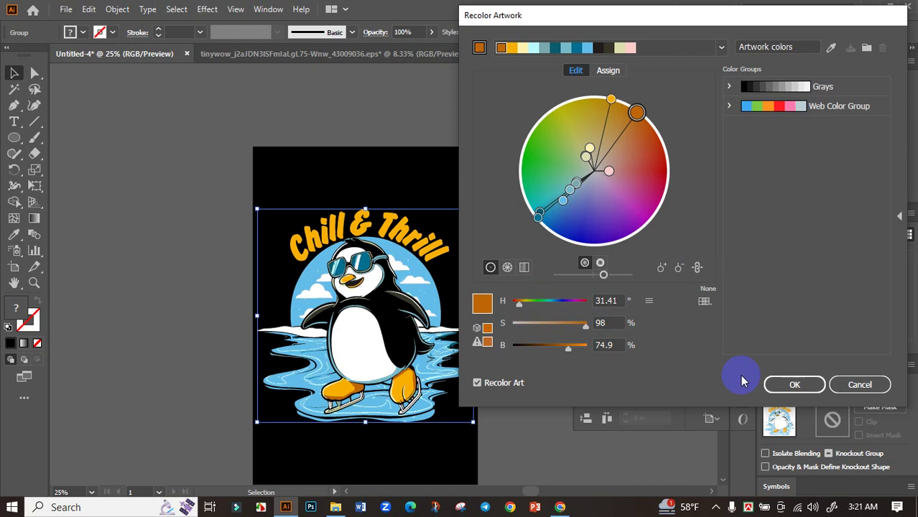
pyautogui.click(795, 385)
pyautogui.keyDown('alt'); pyautogui.scroll(-1, 514, 252); pyautogui.keyUp('alt')
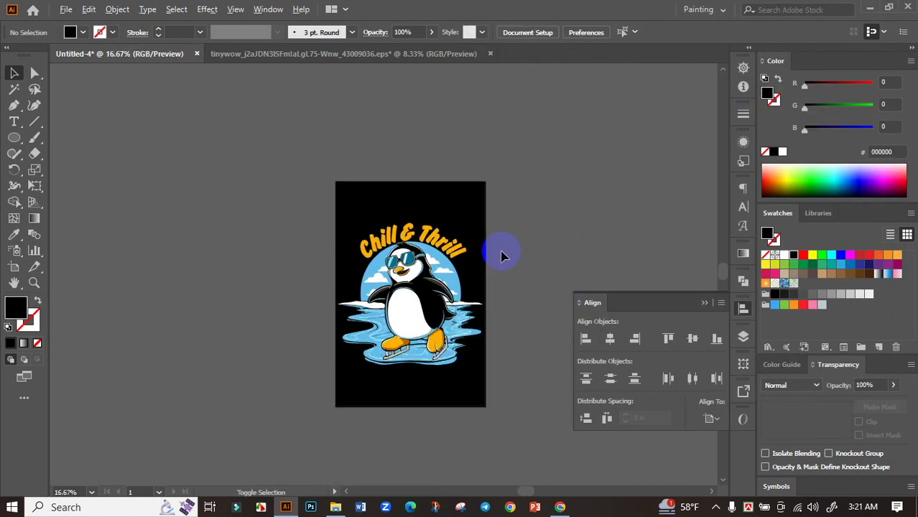
pyautogui.keyDown('alt'); pyautogui.scroll(2, 486, 181); pyautogui.keyUp('alt')
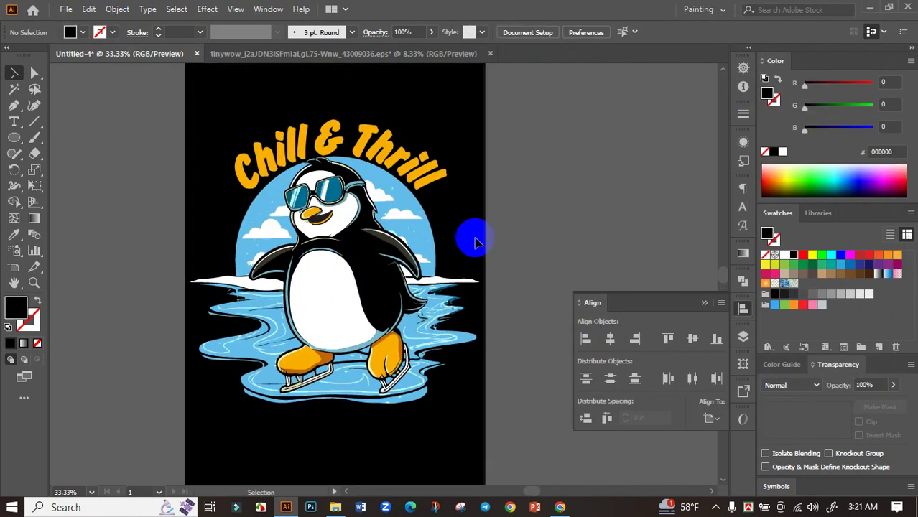
pyautogui.keyDown('alt'); pyautogui.scroll(-1, 478, 231); pyautogui.keyUp('alt')
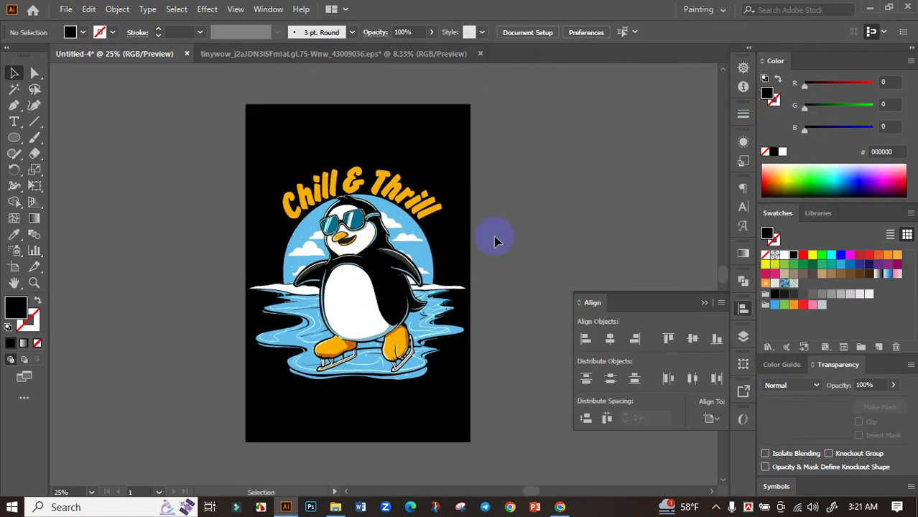
pyautogui.click(435, 250)
pyautogui.click(520, 240)
pyautogui.scroll(-1, 531, 248)
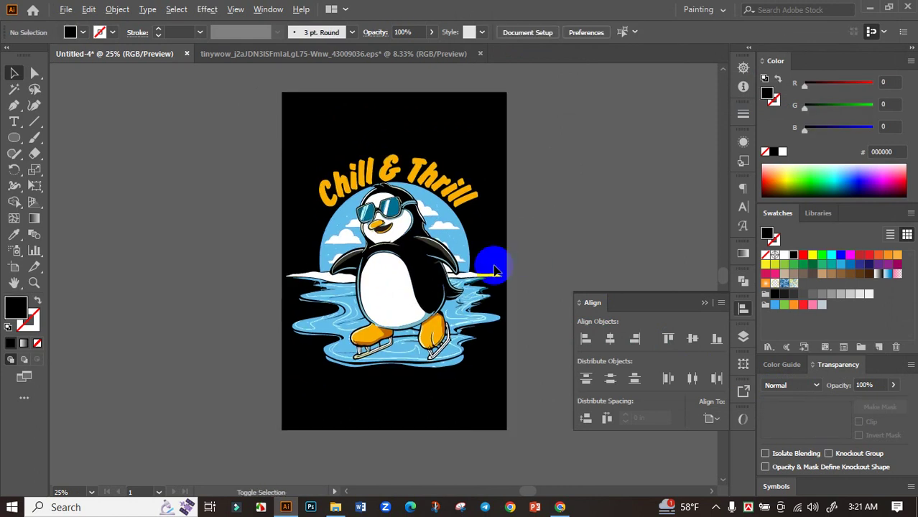
pyautogui.keyDown('alt'); pyautogui.scroll(1, 495, 255); pyautogui.keyUp('alt')
pyautogui.scroll(-1, 511, 224)
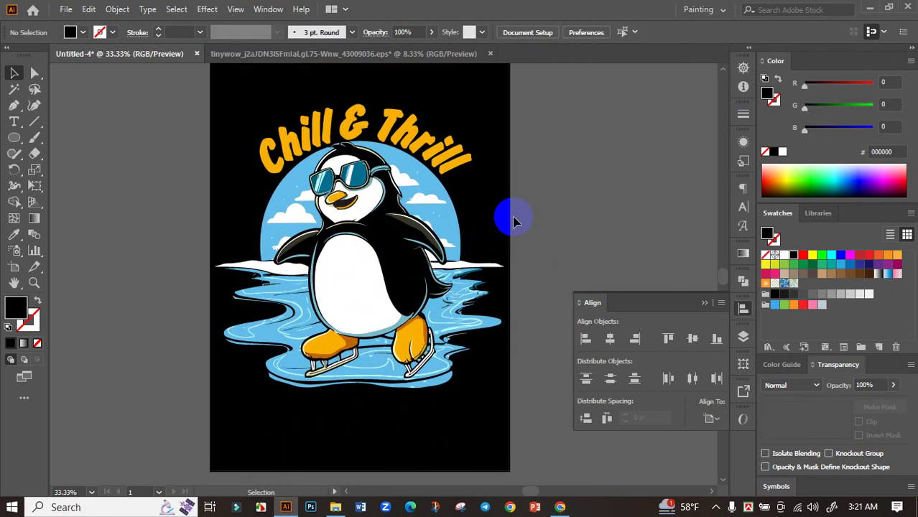